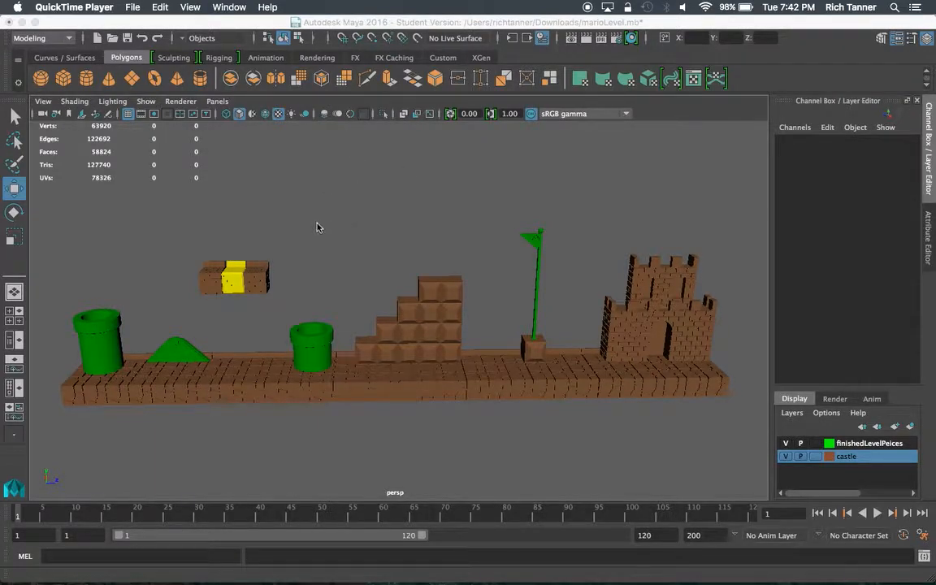
Hide the finishedLevelPeices layer, then select the castle and frame it in the view
alt+drag(308, 224, 402, 206)
alt+drag(185, 297, 160, 371)
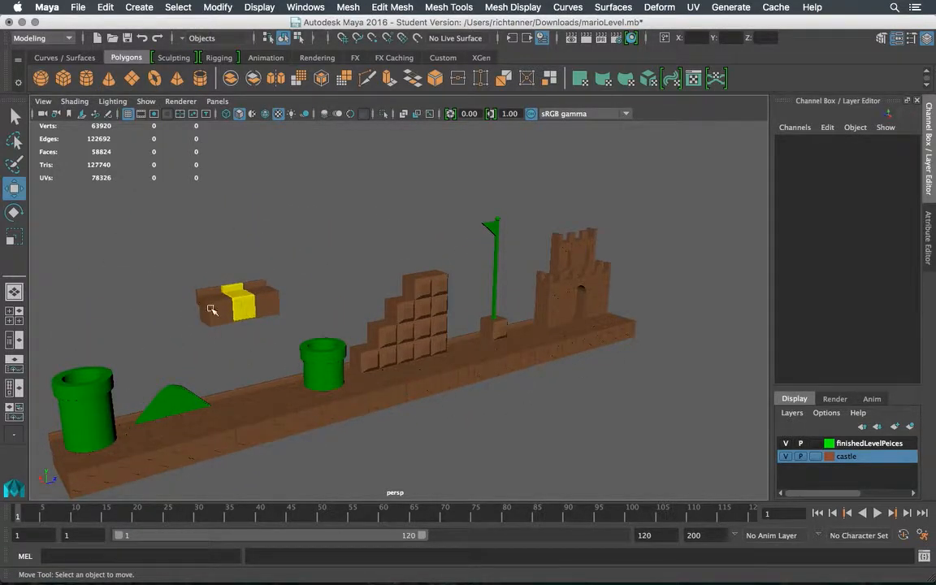
alt+drag(264, 285, 188, 297)
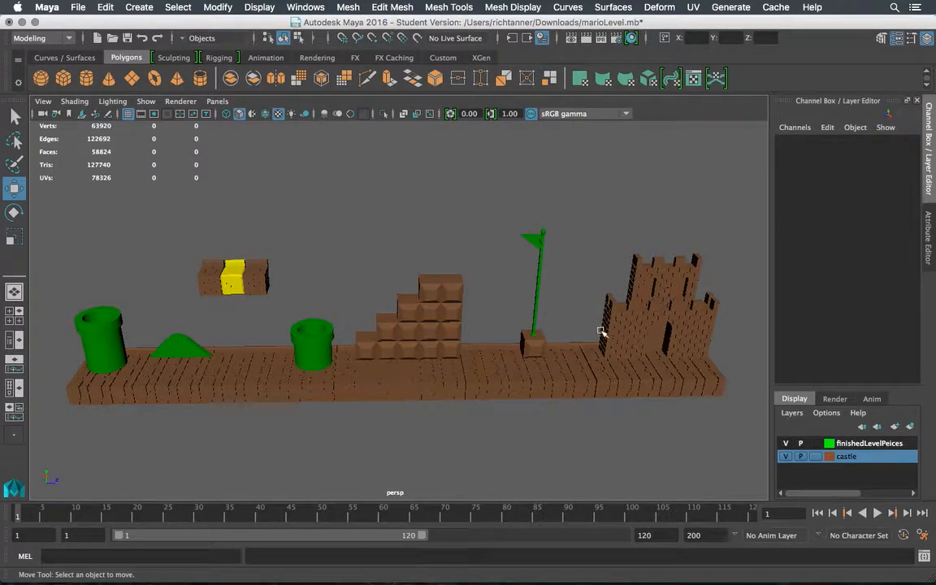
alt+drag(573, 327, 570, 323)
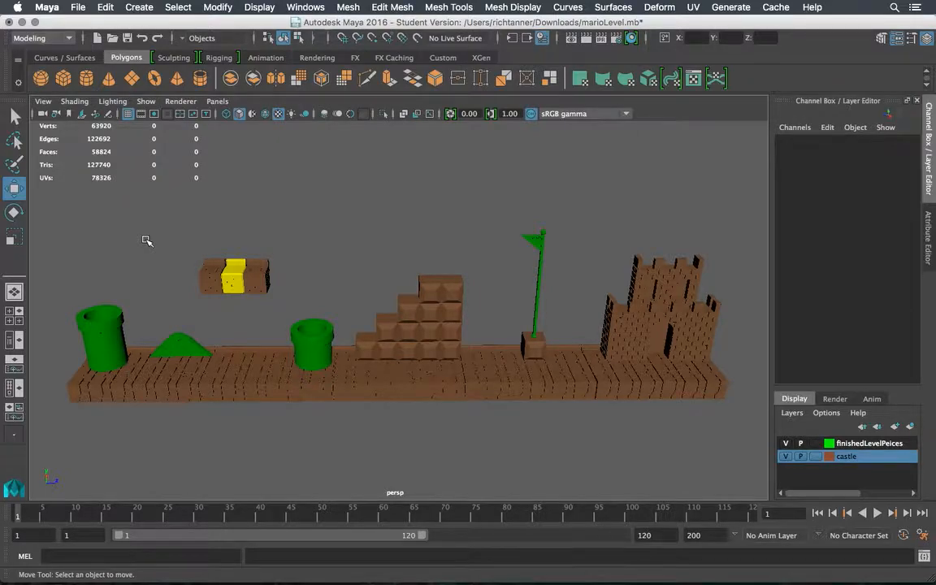
click(654, 288)
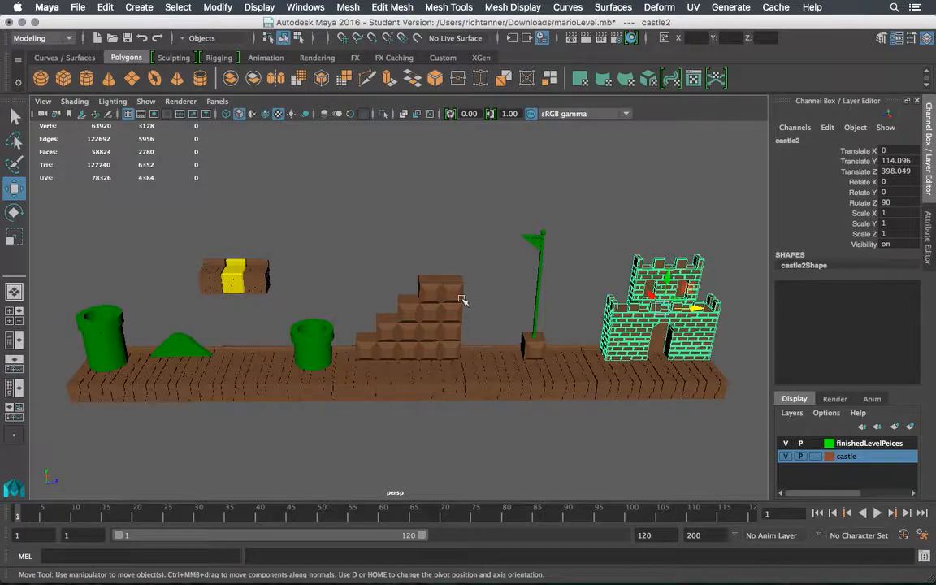
click(559, 225)
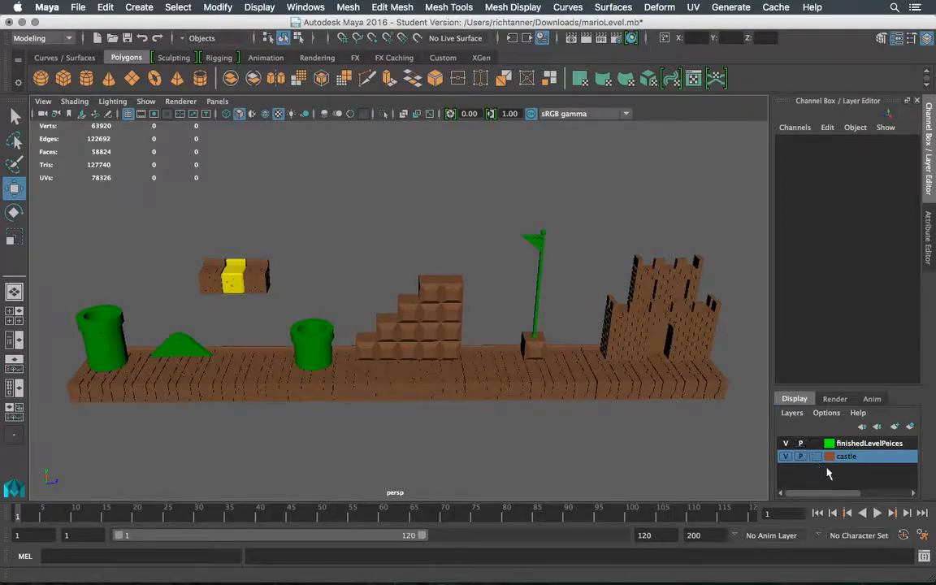
click(786, 444)
drag(399, 295, 427, 393)
key(Delete)
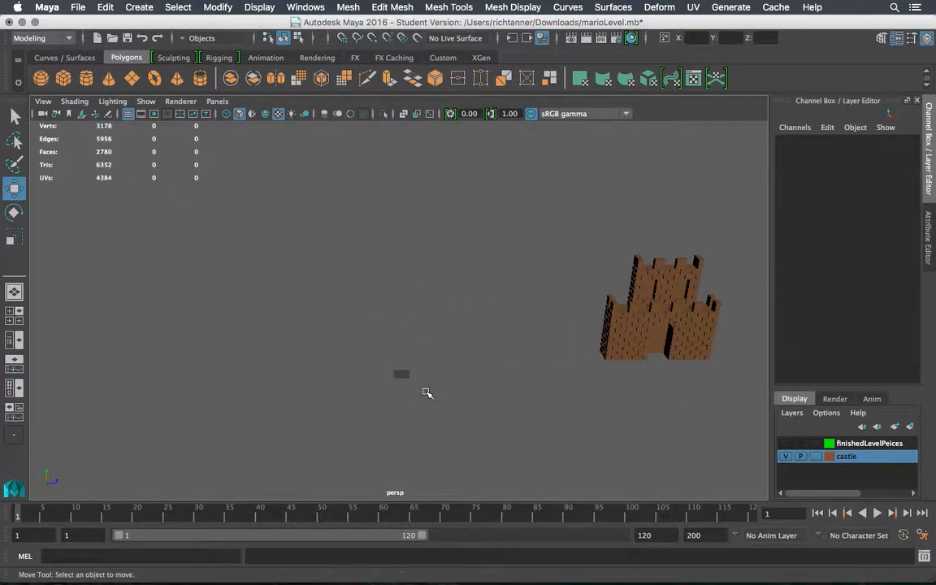
click(663, 304)
key(f)
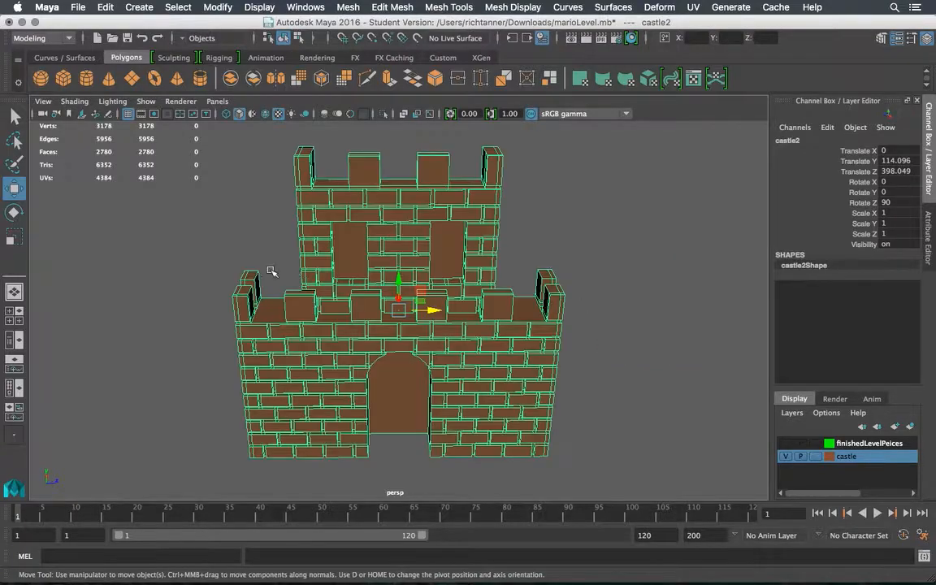
Rotate the castle about its Z axis to about 180.7 degrees so its front faces down
click(14, 116)
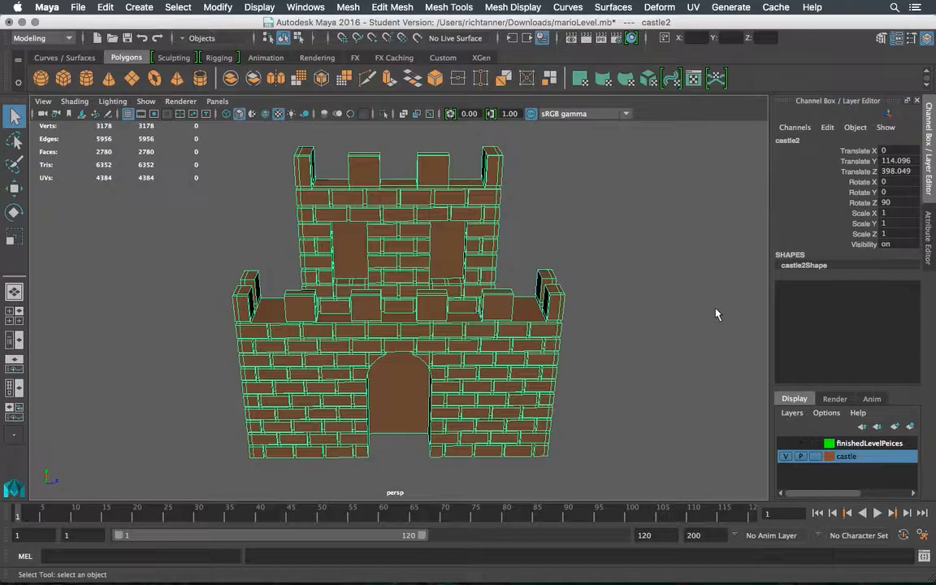
alt+drag(686, 304, 667, 282)
scroll(646, 290, down, 5)
alt+drag(559, 268, 572, 287)
scroll(572, 288, up, 4)
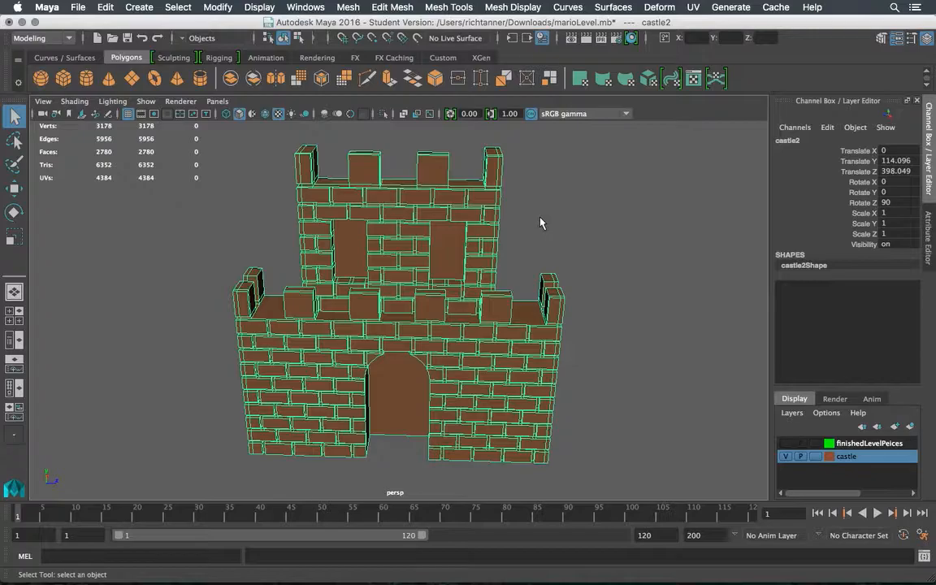
alt+drag(498, 232, 465, 215)
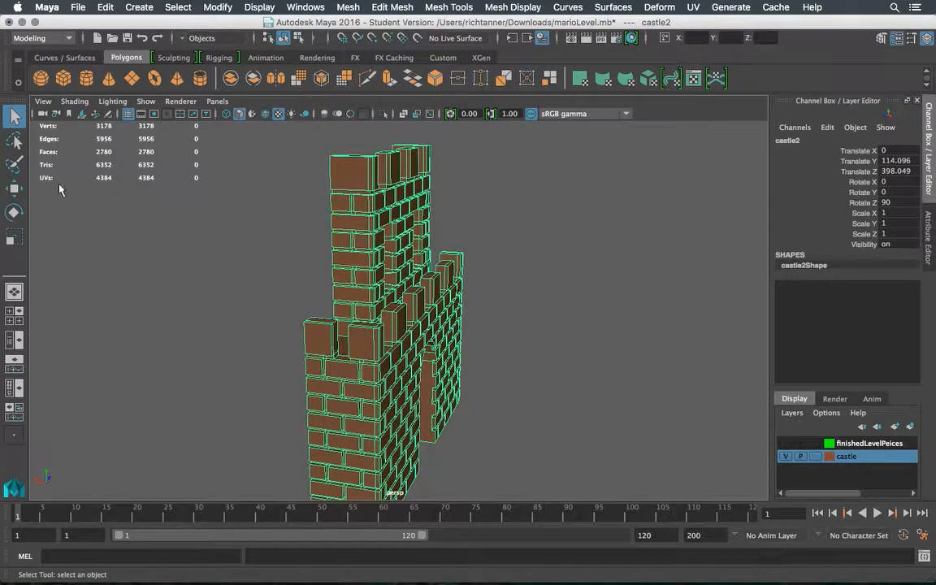
key(e)
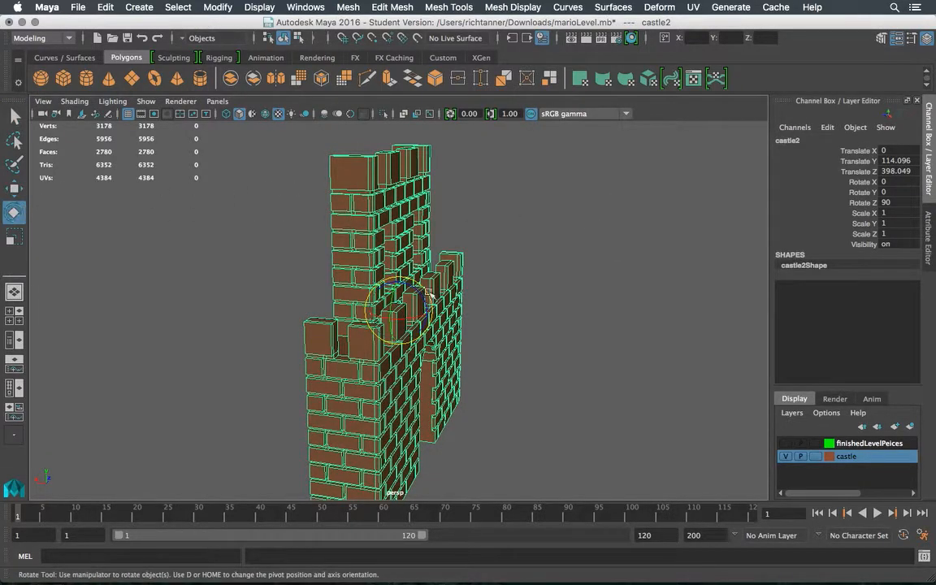
drag(417, 299, 468, 309)
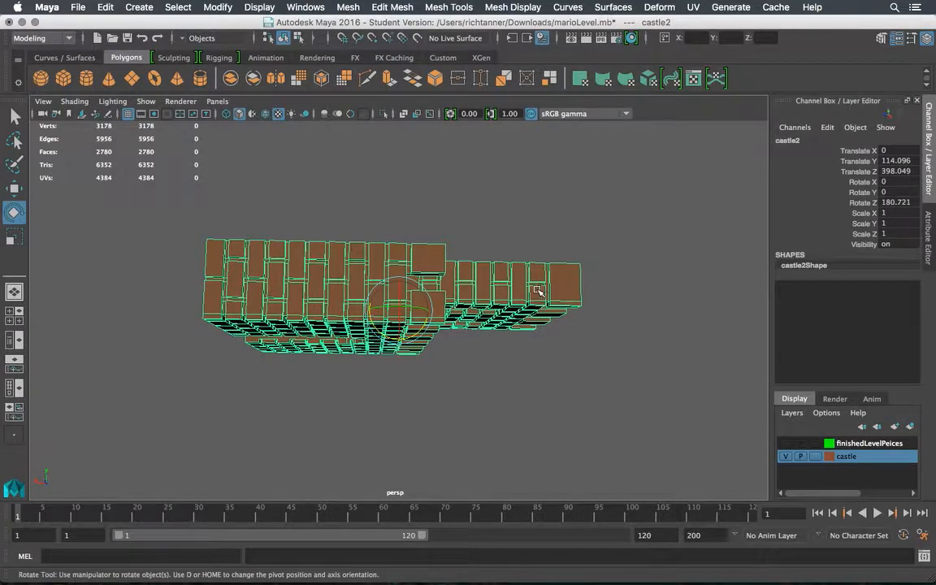
Rotate the castle about its Z axis to about 0 degrees so it lies on its back
alt+drag(536, 286, 315, 274)
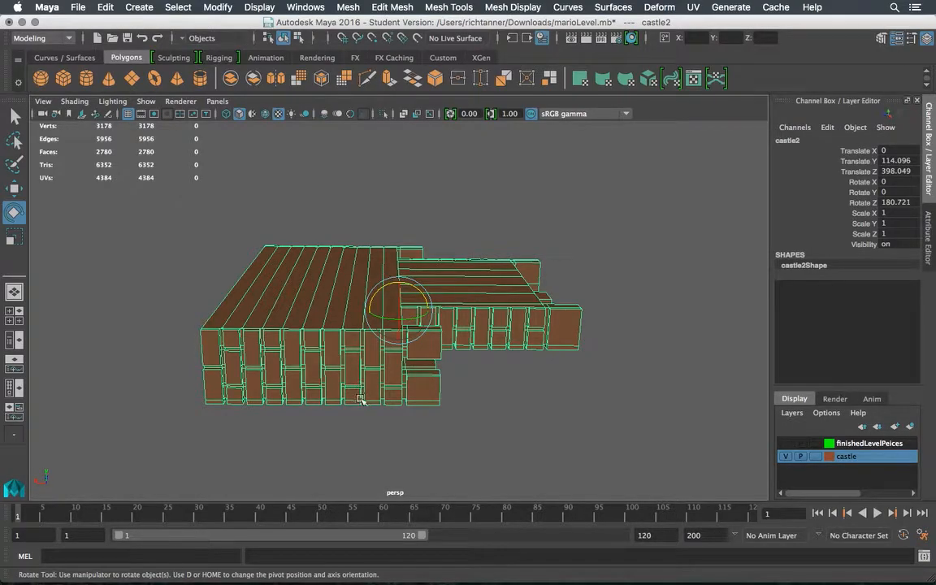
alt+drag(367, 383, 432, 303)
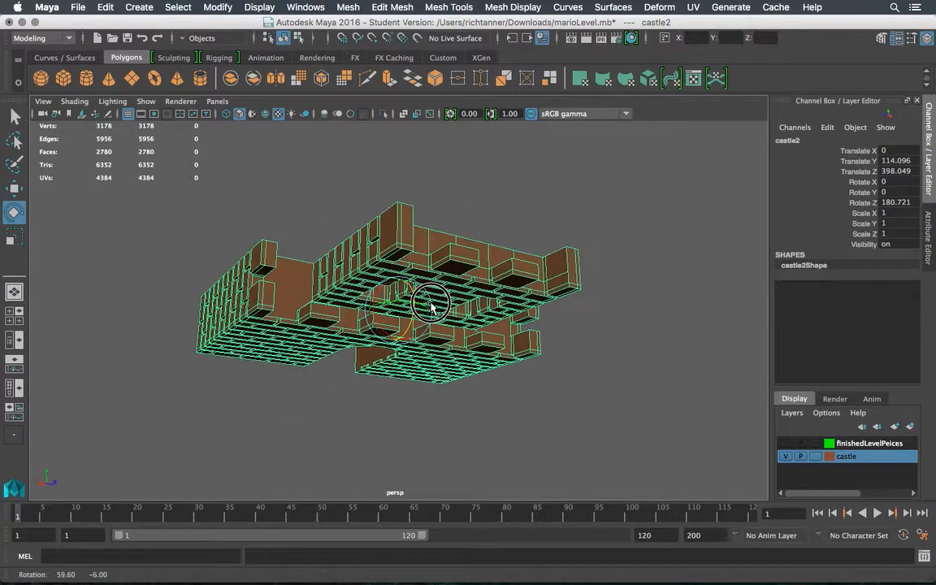
alt+drag(359, 236, 417, 289)
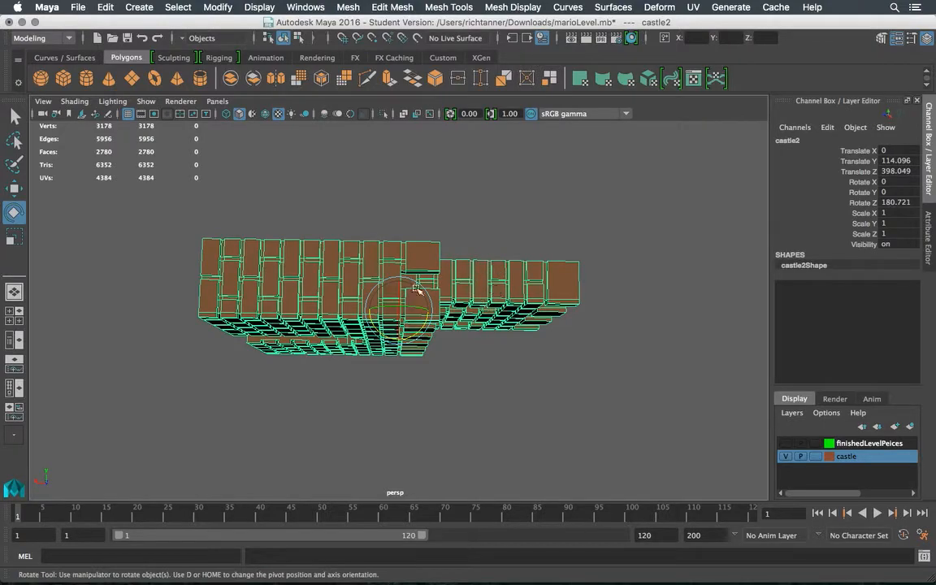
alt+drag(529, 282, 523, 296)
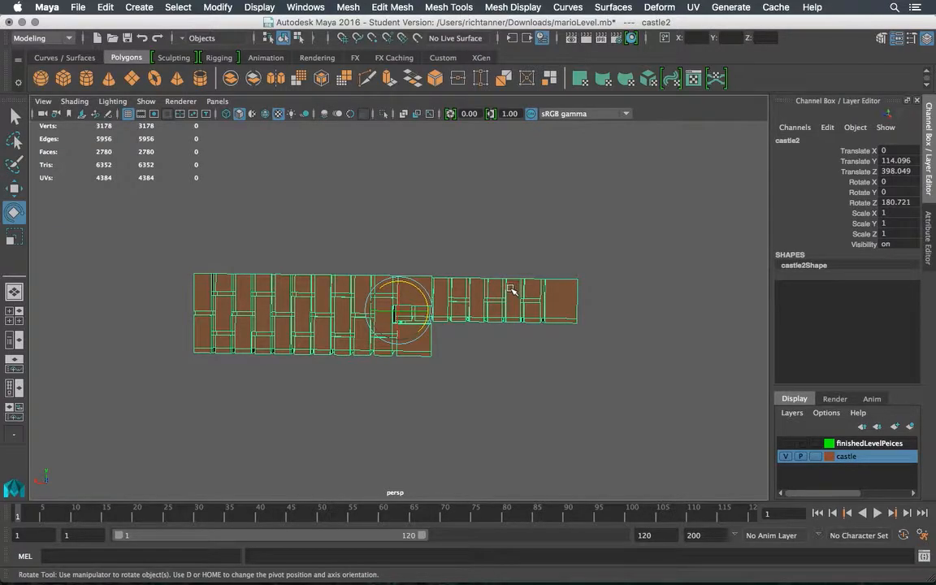
mouse_move(508, 289)
alt+mouse_down()
mouse_move(516, 318)
mouse_move(539, 304)
mouse_move(522, 296)
alt+mouse_up()
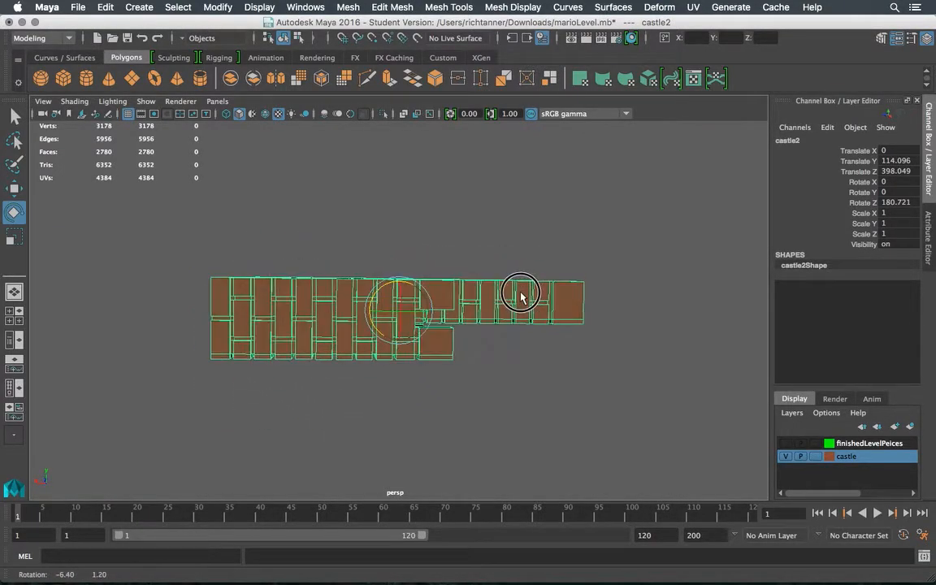
mouse_move(386, 286)
mouse_down()
mouse_move(366, 324)
mouse_move(436, 355)
mouse_move(439, 342)
mouse_move(431, 352)
mouse_up()
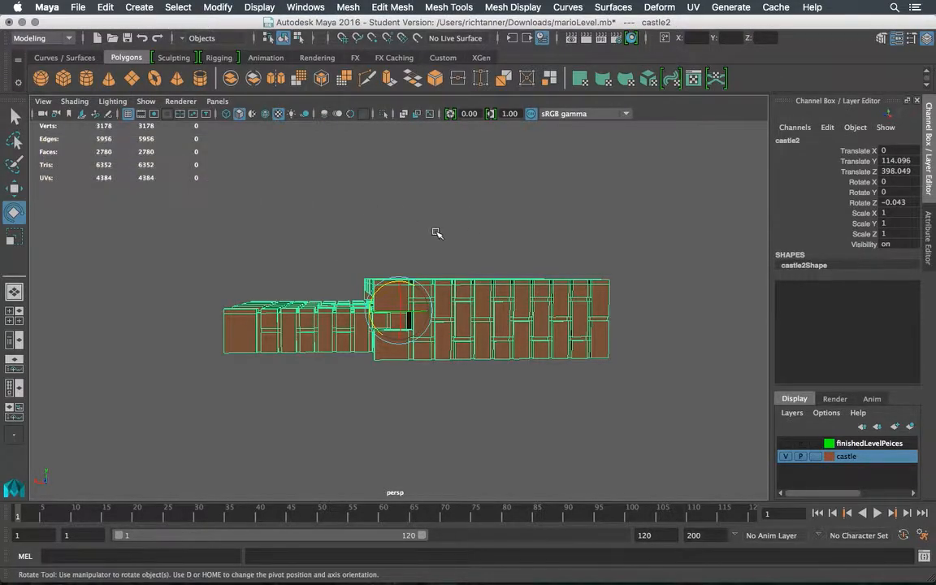
Switch the castle to face selection and pick the undersides of the battlements on the upper tower and lower wall
alt+drag(497, 234, 401, 356)
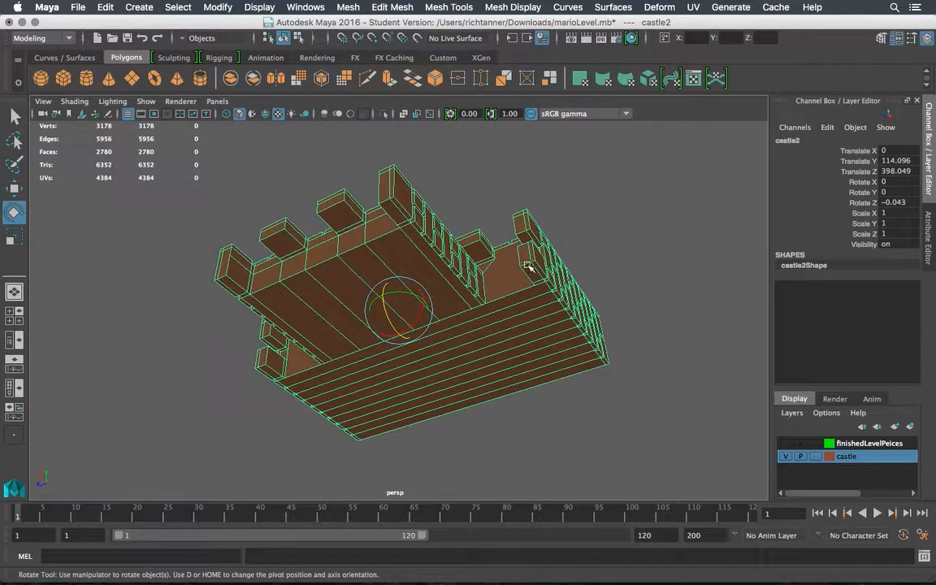
alt+drag(542, 253, 422, 359)
alt+drag(501, 337, 471, 265)
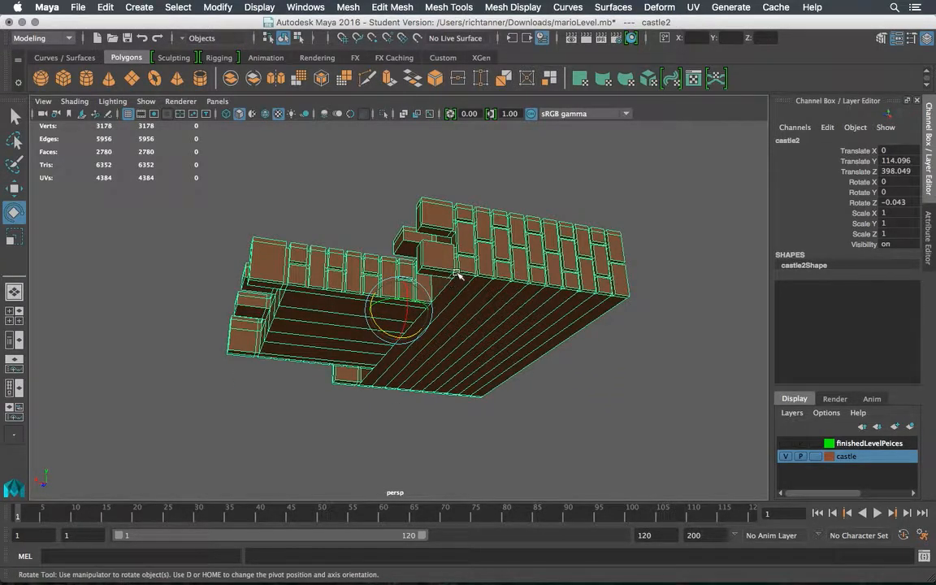
alt+drag(457, 267, 639, 264)
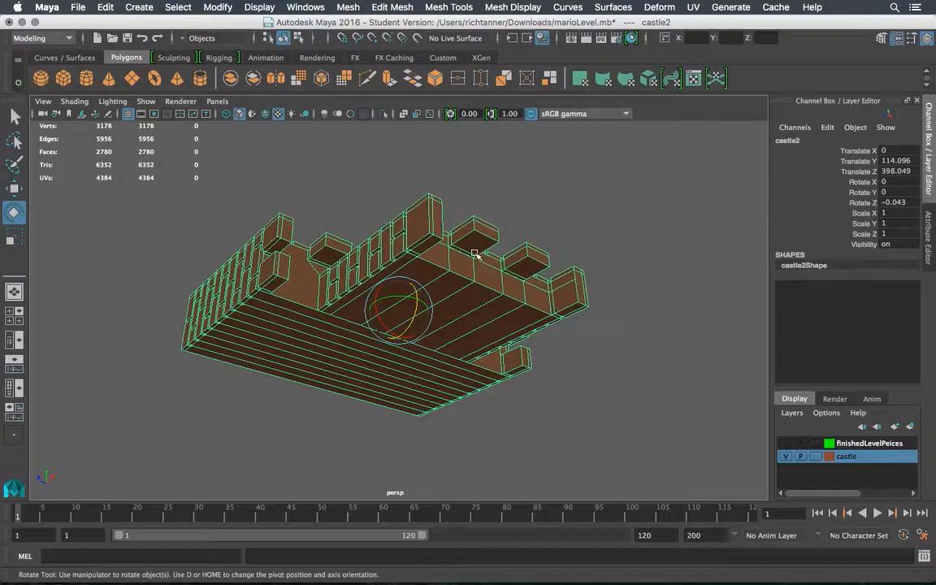
mouse_move(475, 247)
right_down()
mouse_move(475, 236)
mouse_move(474, 244)
right_up()
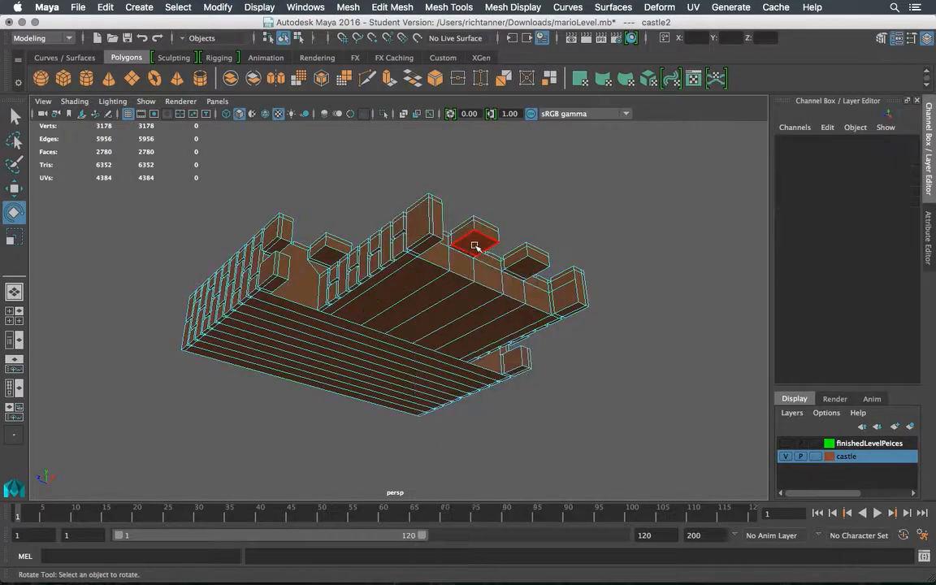
click(527, 264)
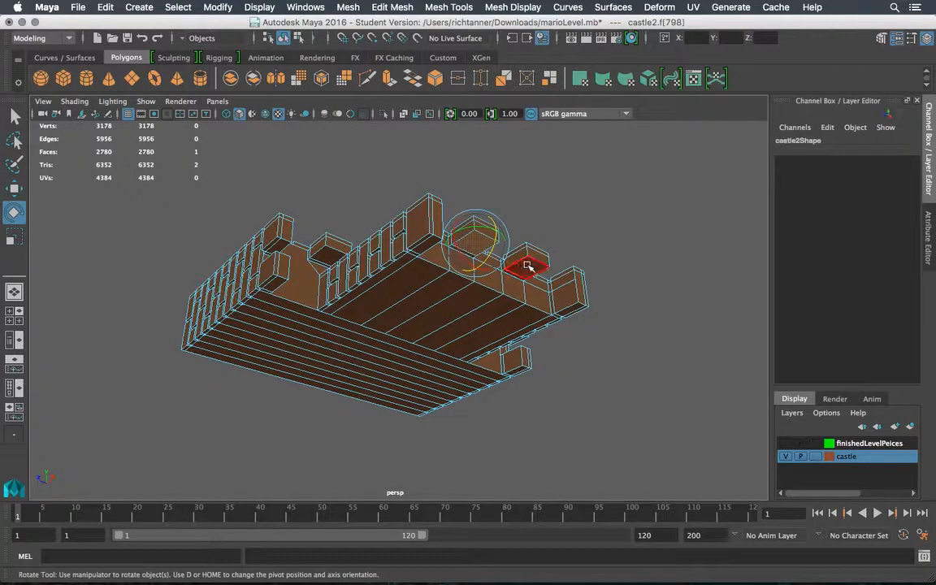
click(478, 246)
key(q)
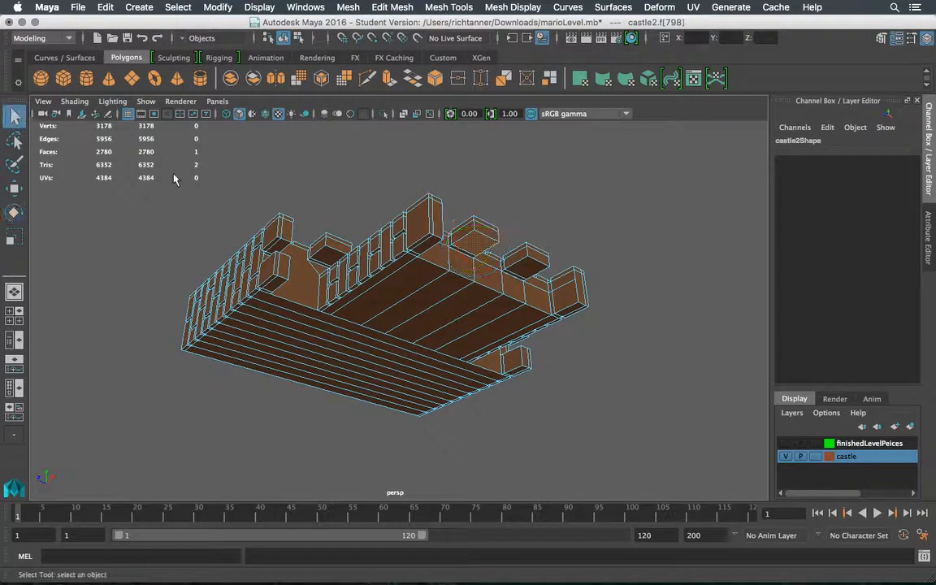
click(531, 266)
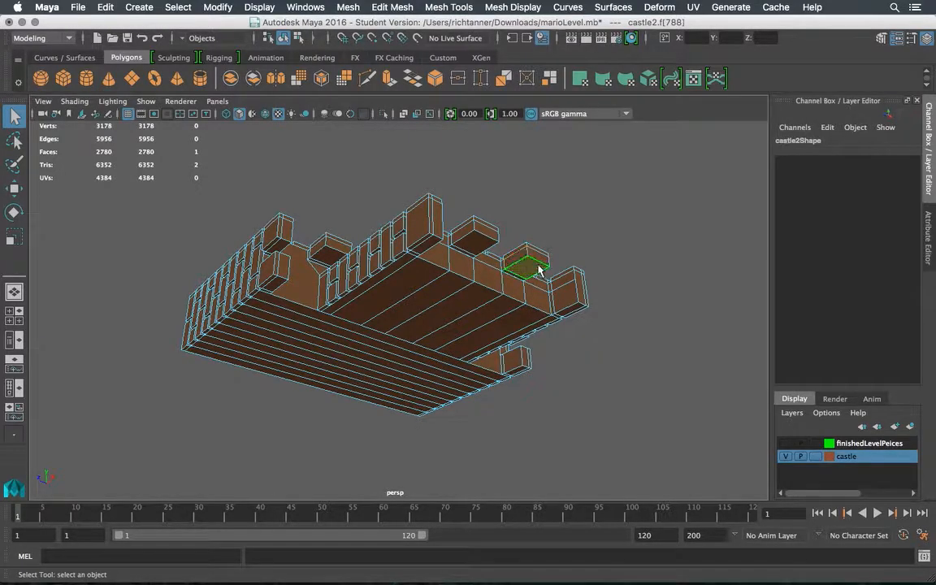
alt+drag(508, 259, 390, 275)
click(333, 278)
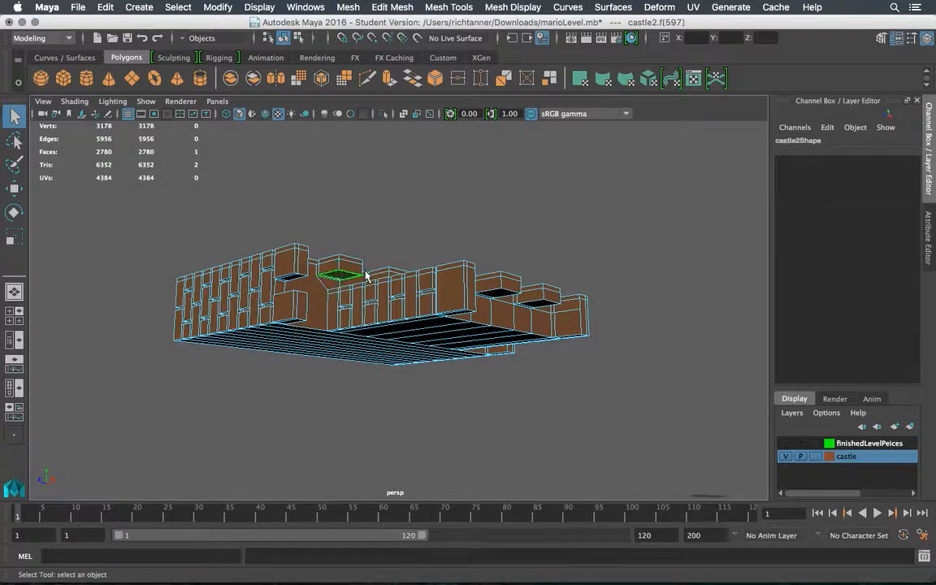
Select the castle's large base face below the doorway and inspect the door arch
alt+drag(366, 271, 413, 278)
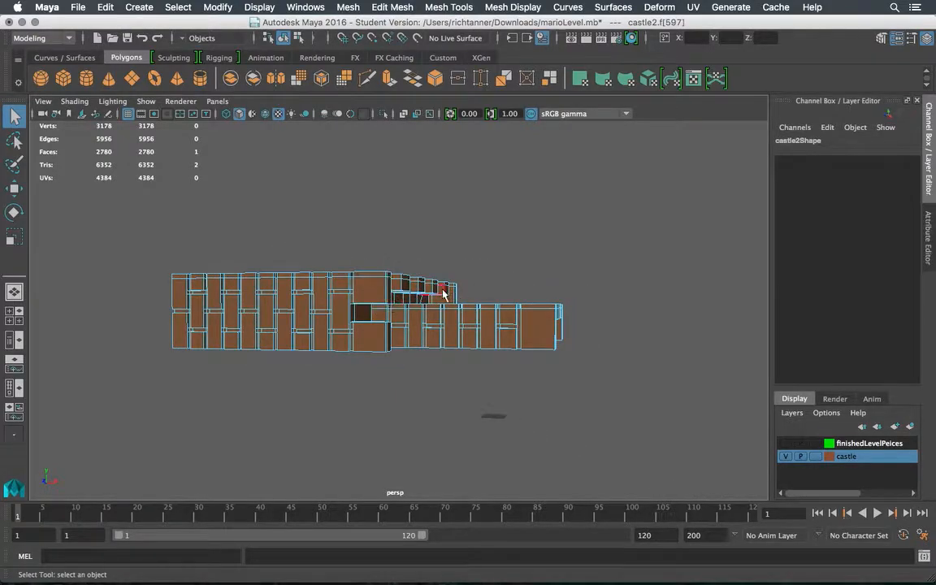
alt+drag(482, 283, 635, 302)
alt+drag(418, 282, 431, 361)
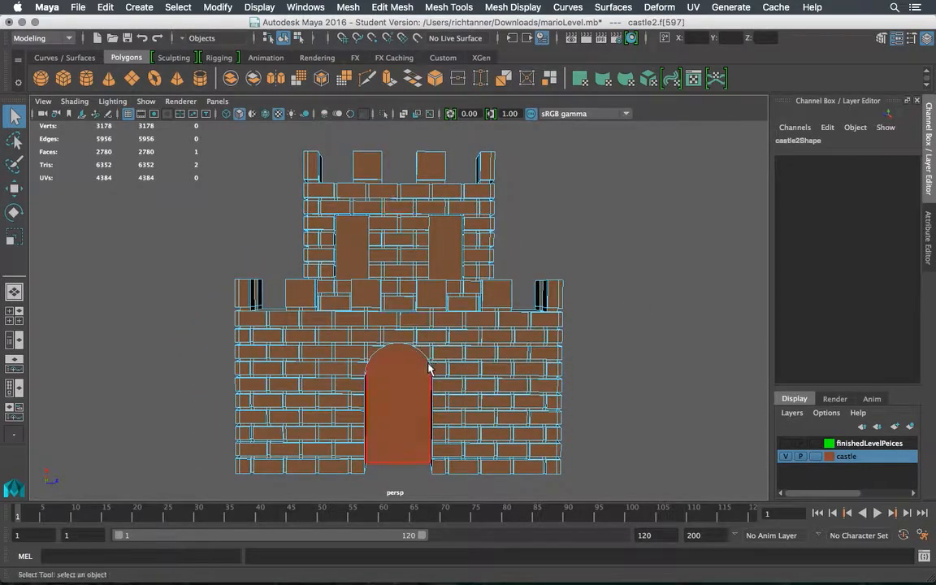
alt+drag(429, 445, 312, 416)
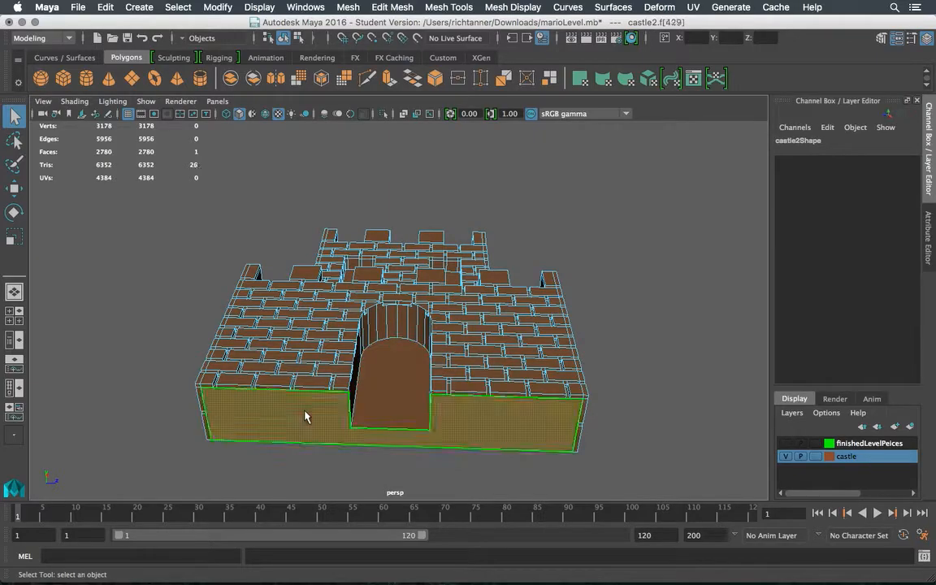
alt+drag(385, 334, 382, 360)
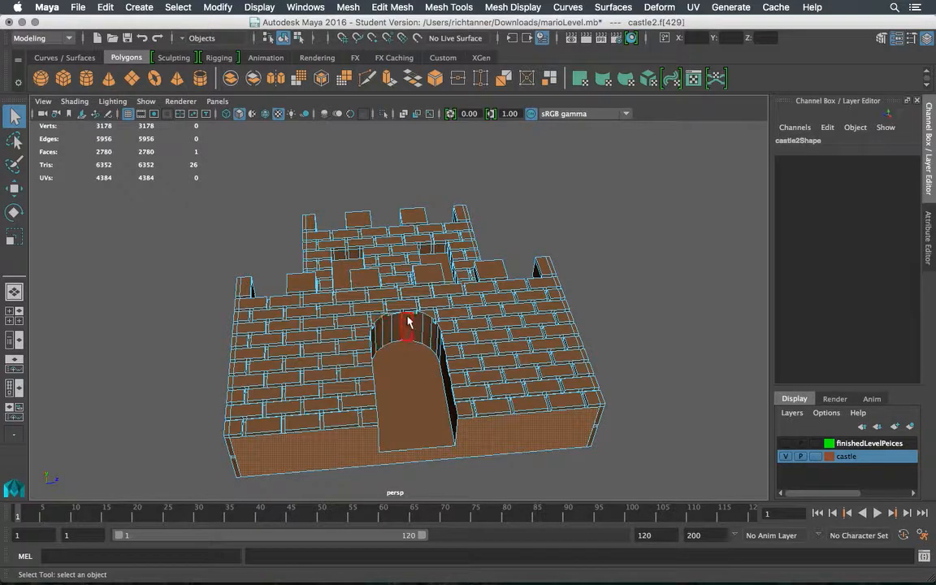
Select the underside face of an upper-tower battlement again to inspect the overhang
alt+drag(411, 323, 573, 272)
alt+drag(355, 288, 445, 261)
click(307, 286)
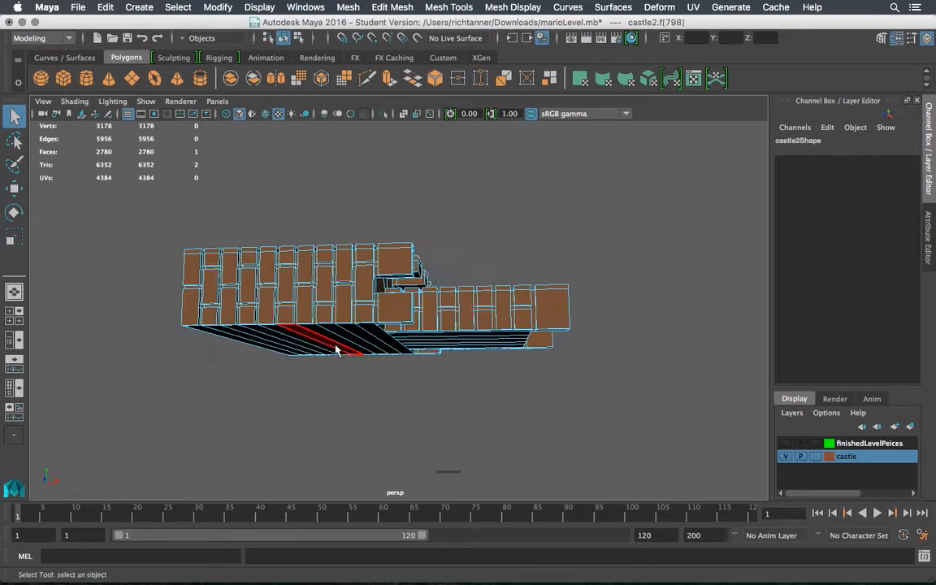
Select the castle's large base face and tilt it with the Rotate tool
mouse_move(466, 322)
alt+mouse_down()
mouse_move(475, 281)
mouse_move(474, 332)
mouse_move(441, 339)
mouse_move(458, 326)
mouse_move(519, 330)
mouse_move(457, 319)
alt+mouse_up()
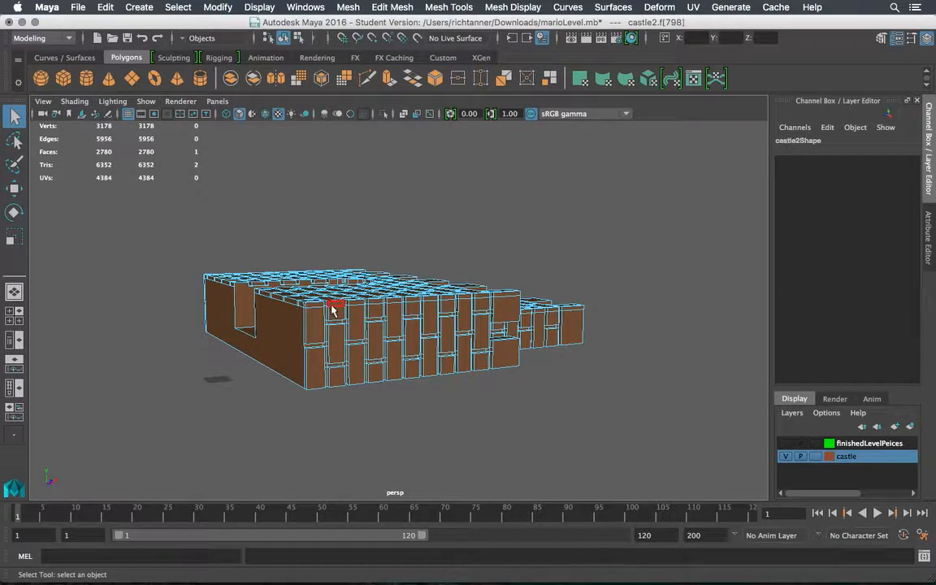
alt+drag(359, 288, 512, 290)
click(513, 286)
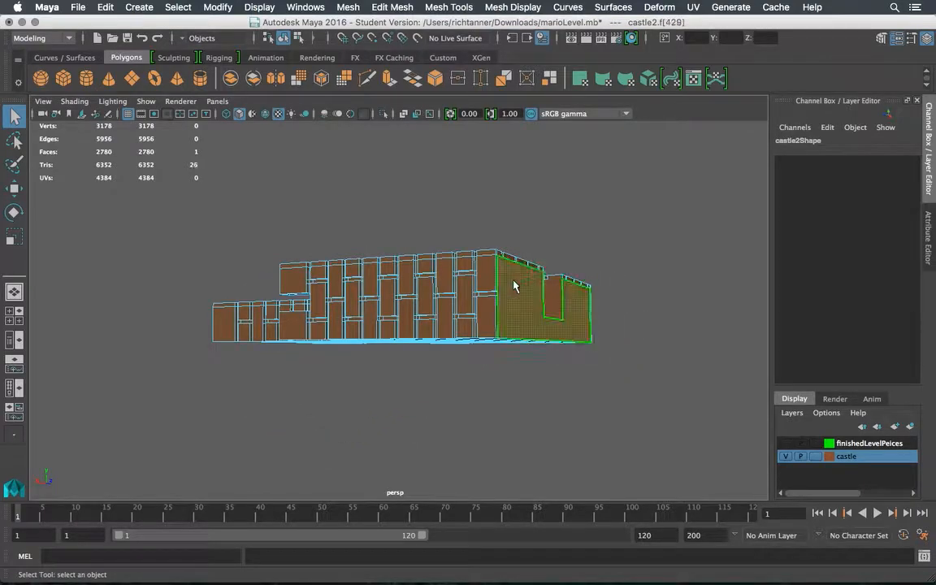
click(17, 209)
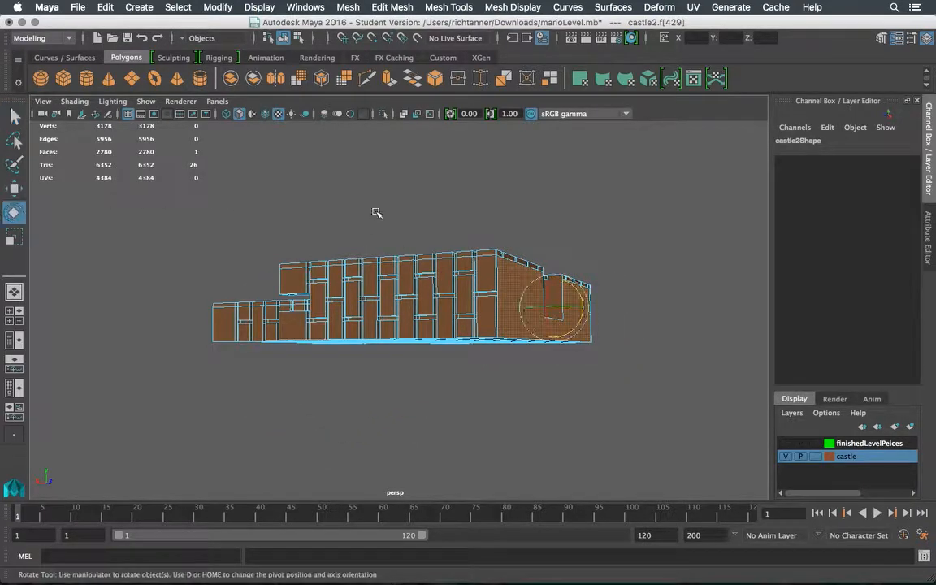
drag(575, 287, 593, 314)
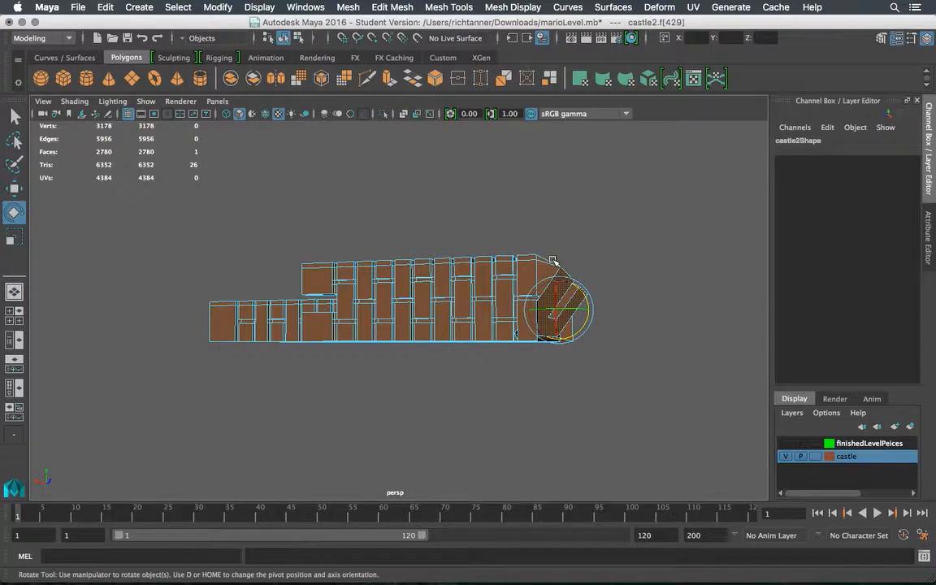
Undo the base face's rotations, the face selections and the castle's rotation until the castle stands upright with nothing selected
mouse_move(580, 290)
mouse_down()
mouse_move(590, 307)
mouse_move(580, 310)
mouse_up()
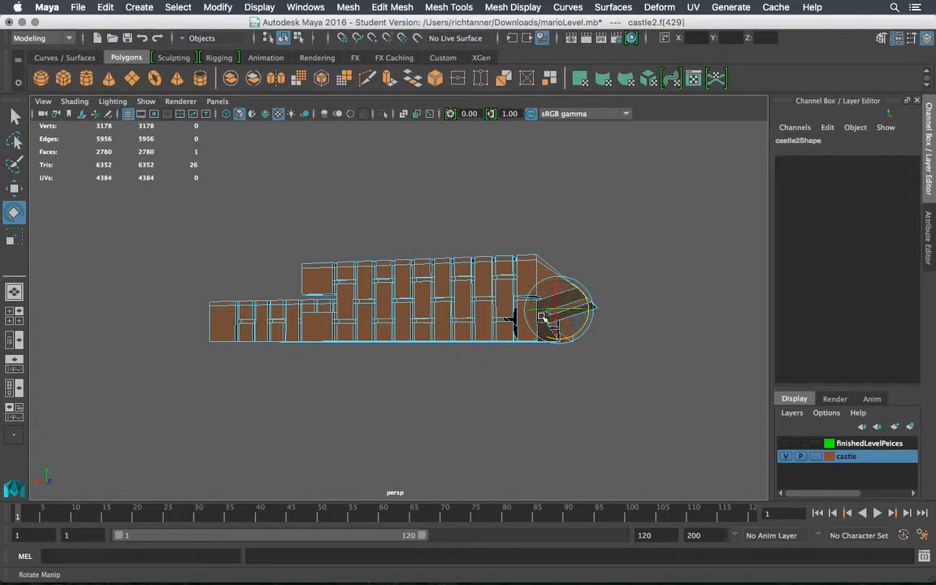
key(z)
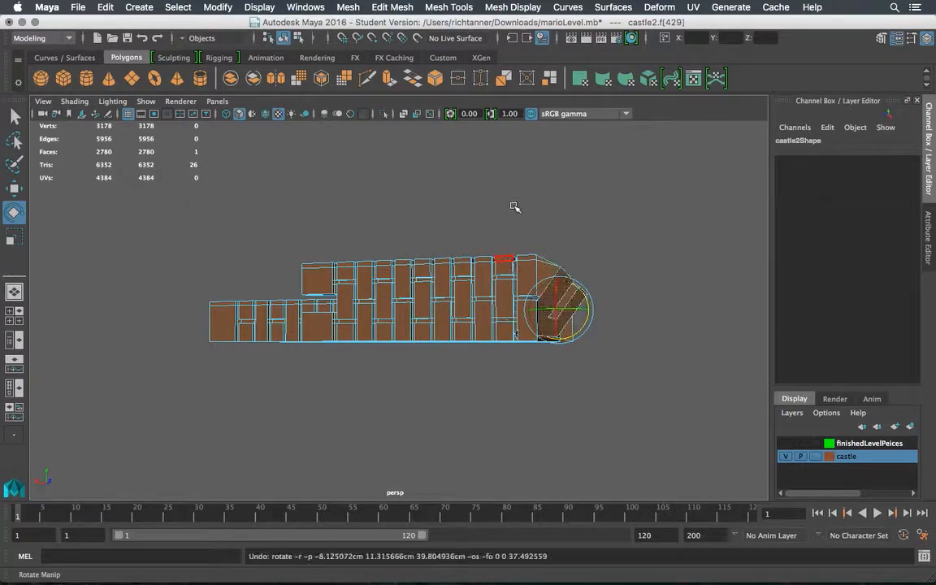
key(z)
key(z)
key(z)
key(z)
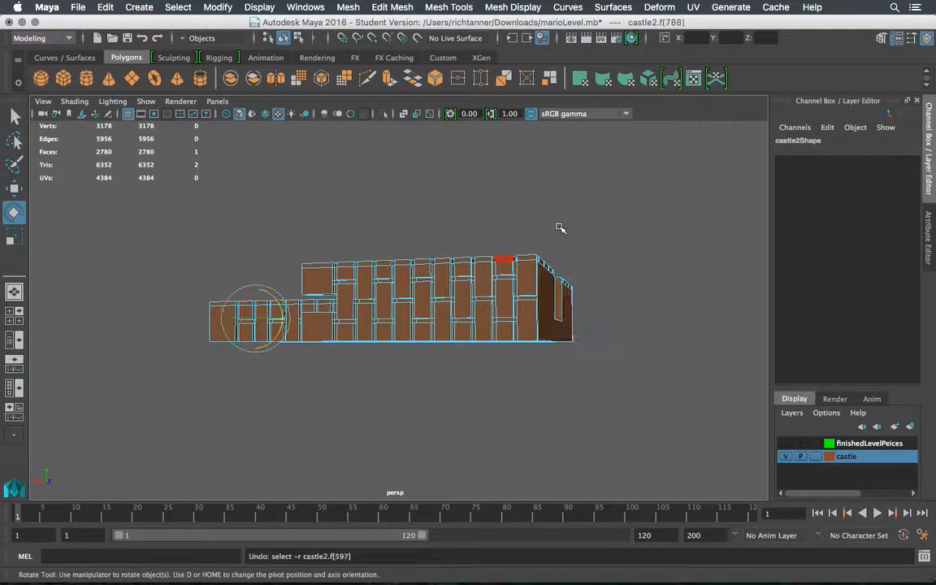
key(z)
key(z)
key(z)
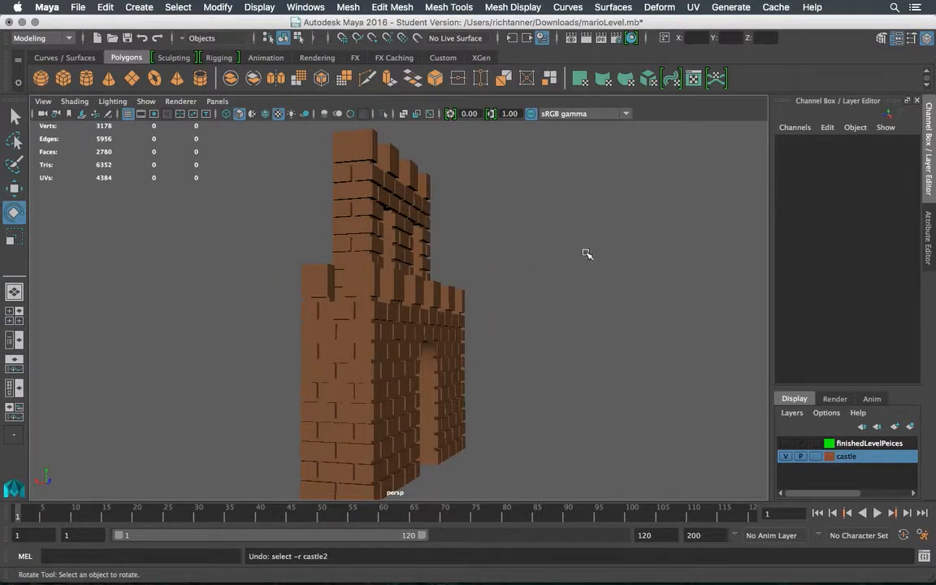
View the castle's flat back and open the Text creation options, entering the person's full name as the text
mouse_move(585, 252)
alt+mouse_down()
mouse_move(432, 253)
mouse_move(553, 238)
mouse_move(464, 267)
mouse_move(547, 284)
mouse_move(553, 296)
mouse_move(489, 284)
mouse_move(495, 304)
mouse_move(588, 258)
alt+mouse_up()
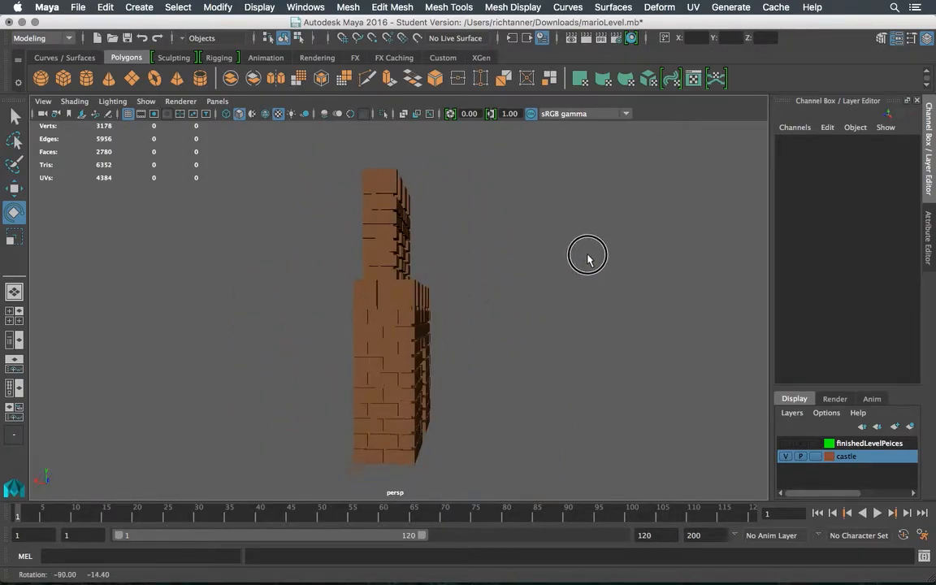
alt+drag(380, 289, 476, 314)
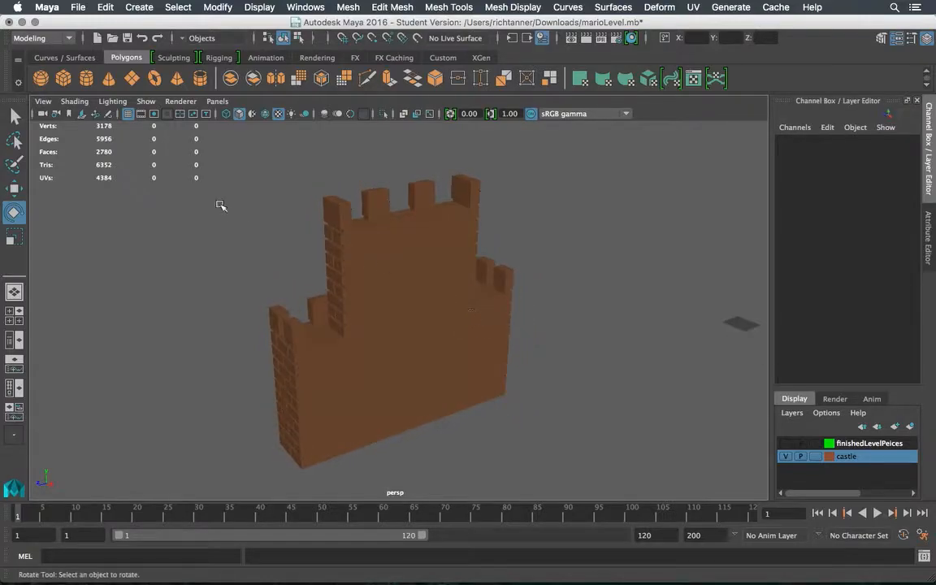
click(14, 117)
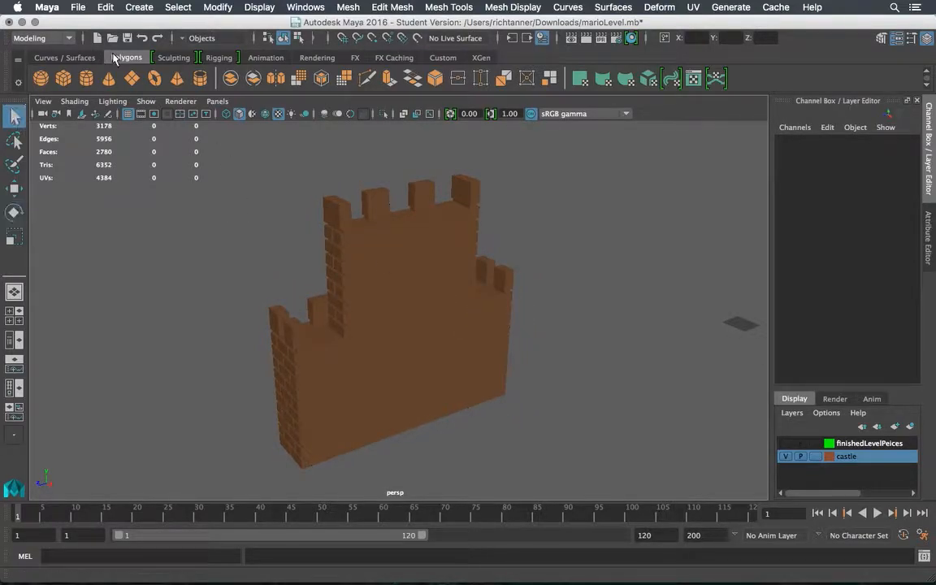
click(139, 9)
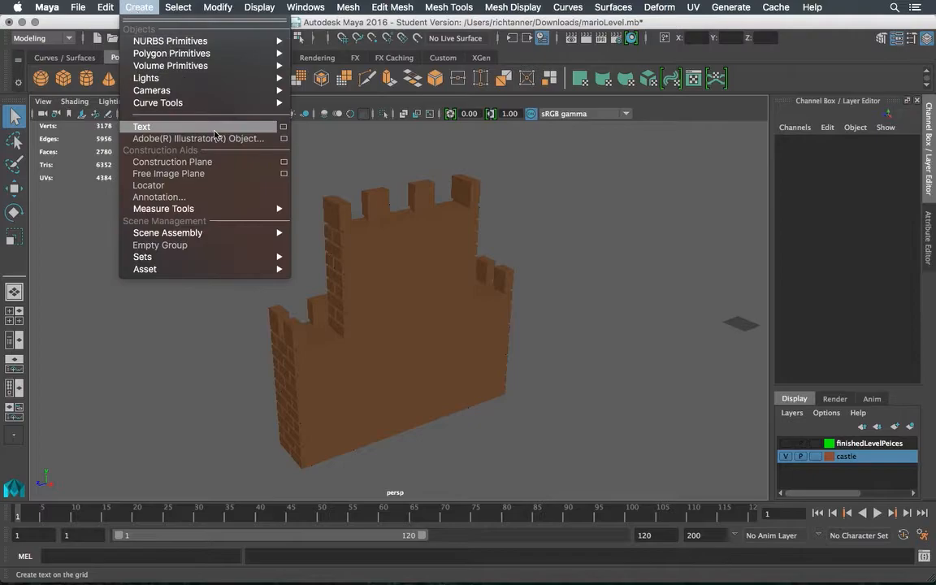
click(284, 128)
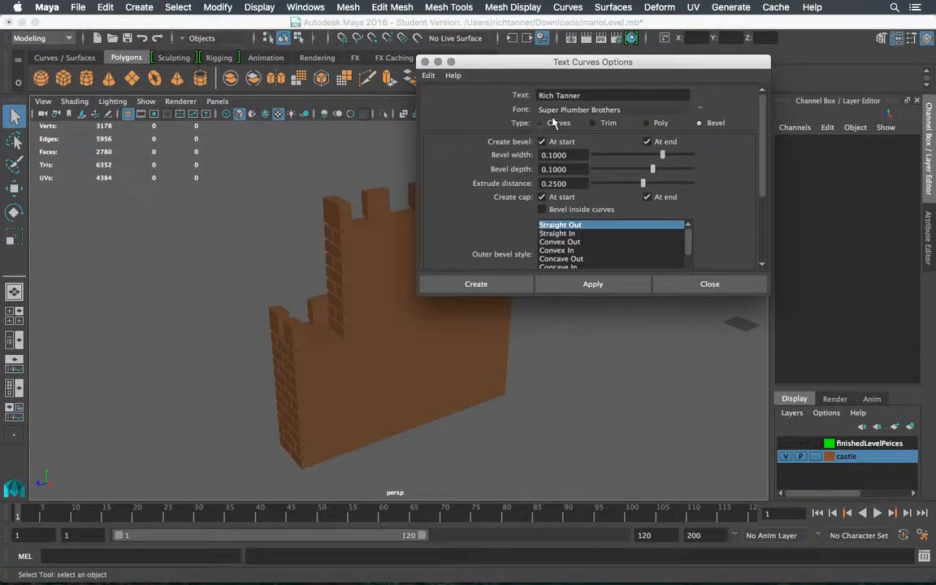
triple_click(595, 95)
text(Ri)
Open the text's font selection and preview the STIX fonts, STKaiti and STSong, ending on STIXVariants
click(700, 109)
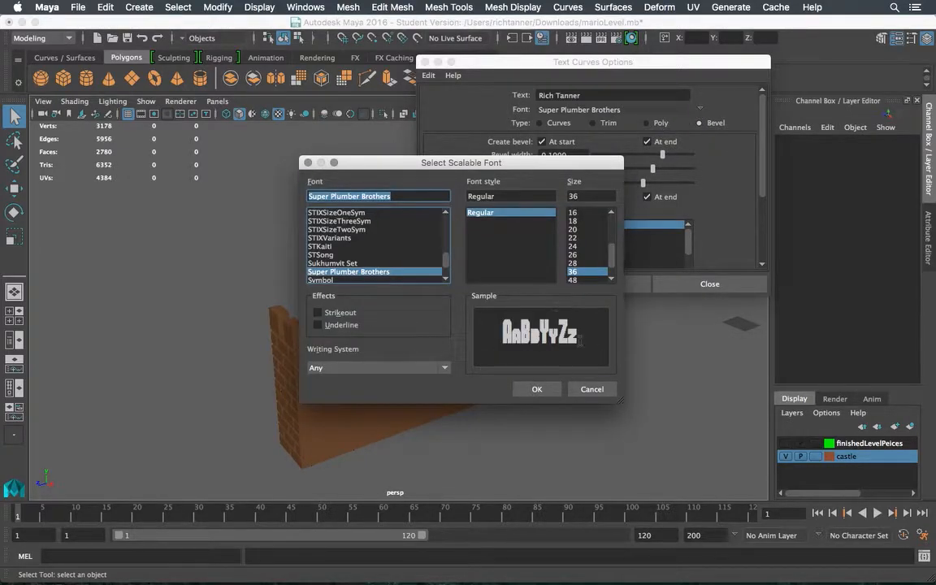
drag(445, 261, 446, 251)
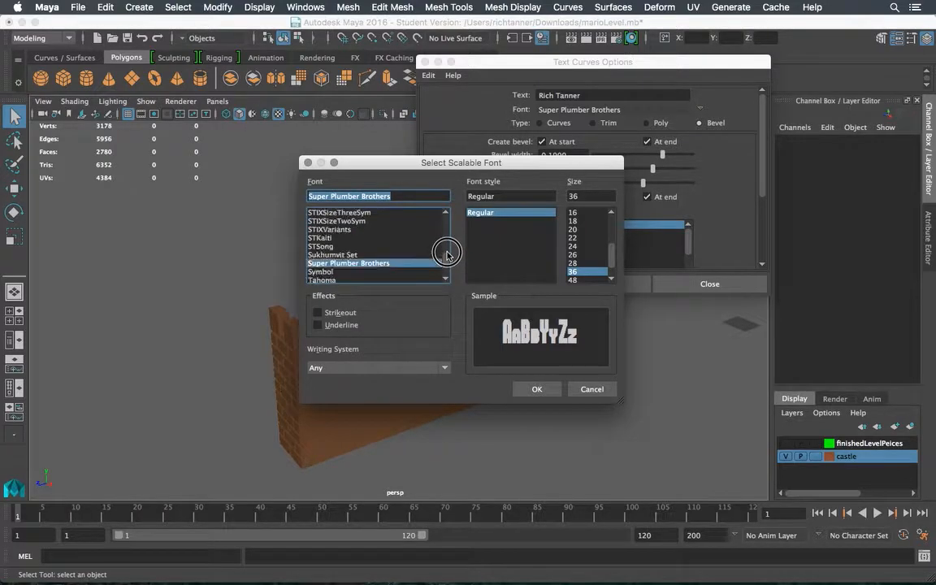
click(386, 214)
click(367, 220)
click(363, 255)
click(359, 247)
click(360, 238)
click(362, 229)
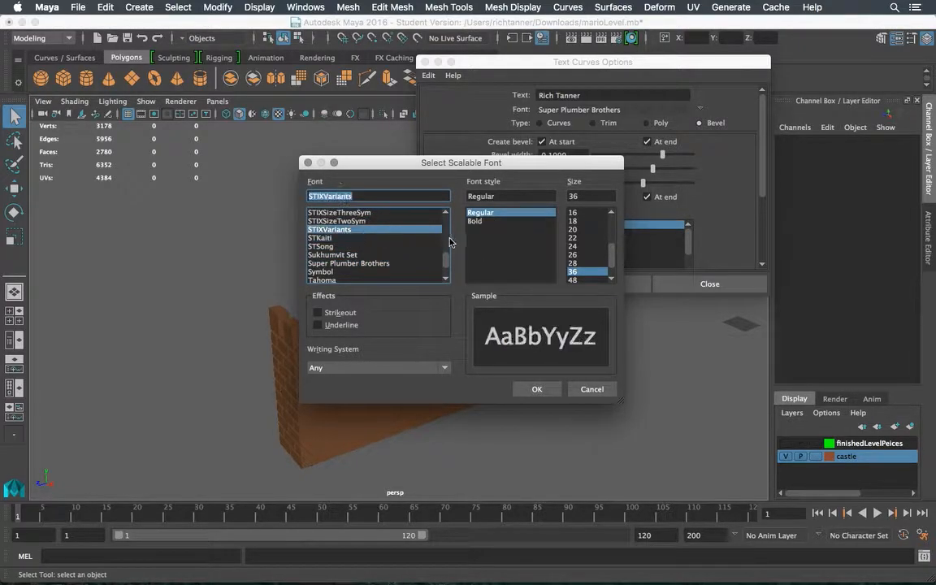
Preview the fonts at the end of the list, including Yuppy SC, Zapf Dingbats and Zapfino
scroll(446, 261, down, 5)
click(351, 238)
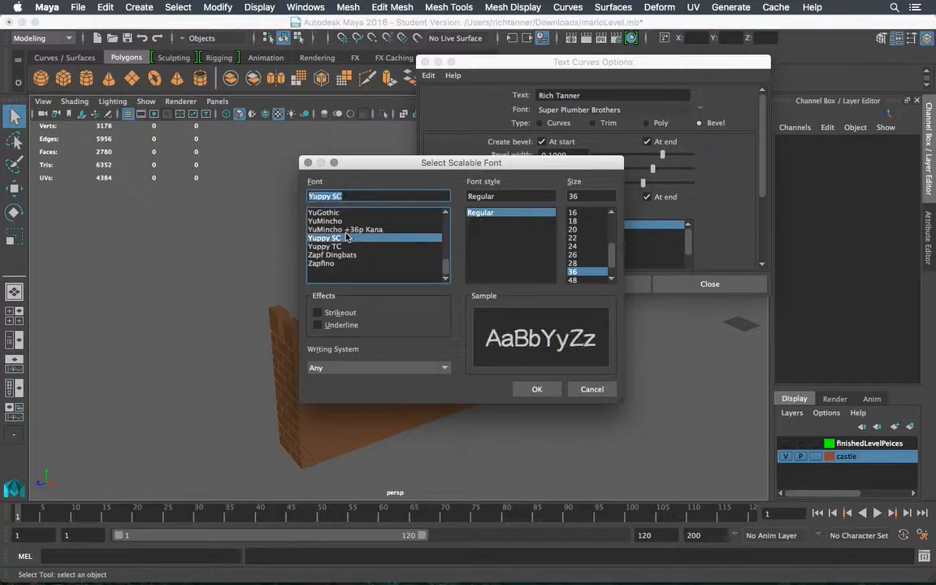
click(345, 231)
click(340, 255)
click(325, 263)
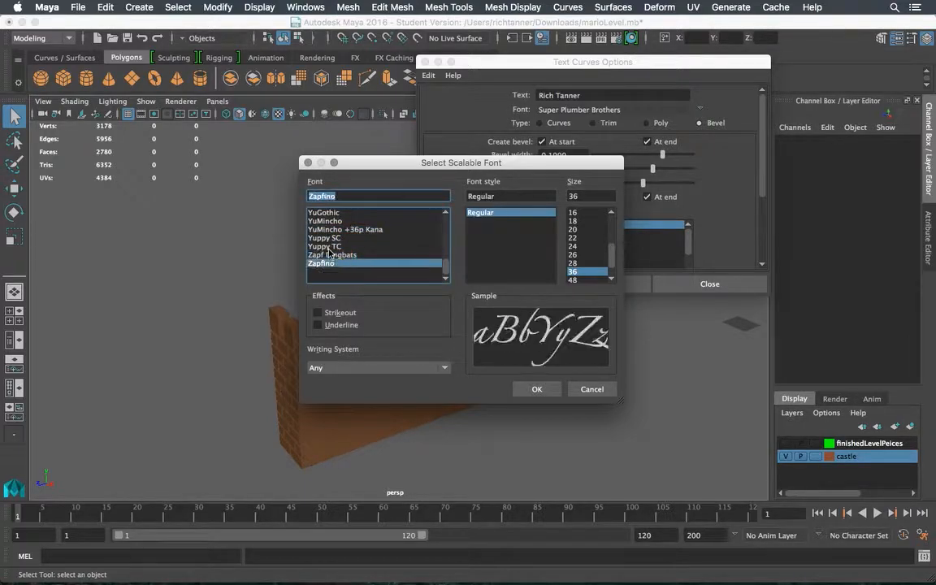
click(329, 246)
click(418, 239)
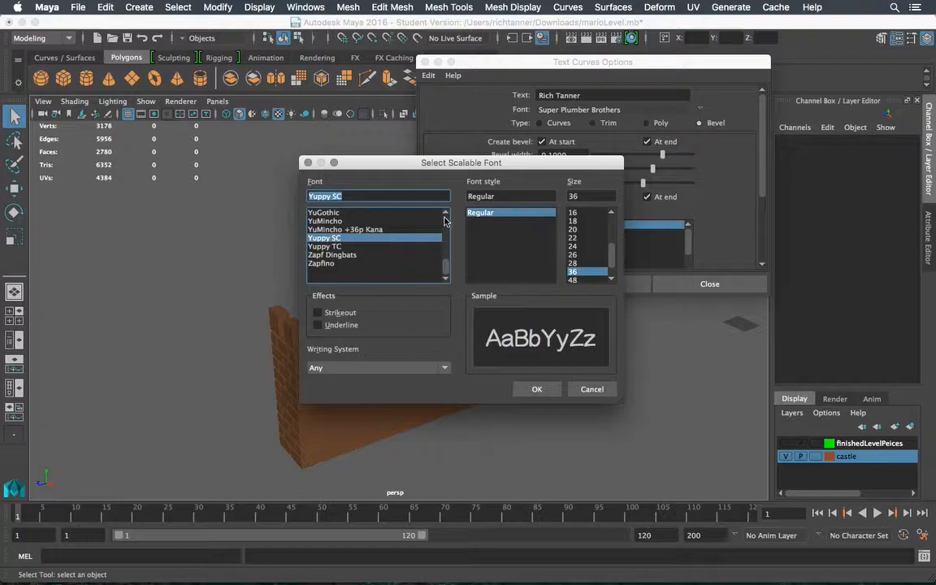
Preview YoungRanger, Xingkai SC, Wingdings 3 and Wingdings 2 as the text font
scroll(439, 213, up, 3)
click(355, 239)
click(345, 230)
click(345, 221)
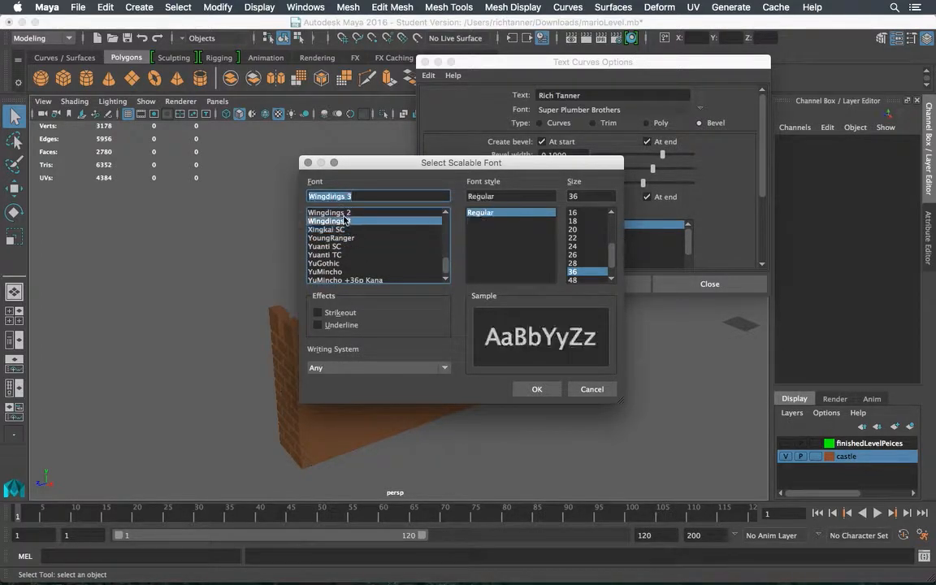
click(344, 213)
click(446, 213)
click(446, 213)
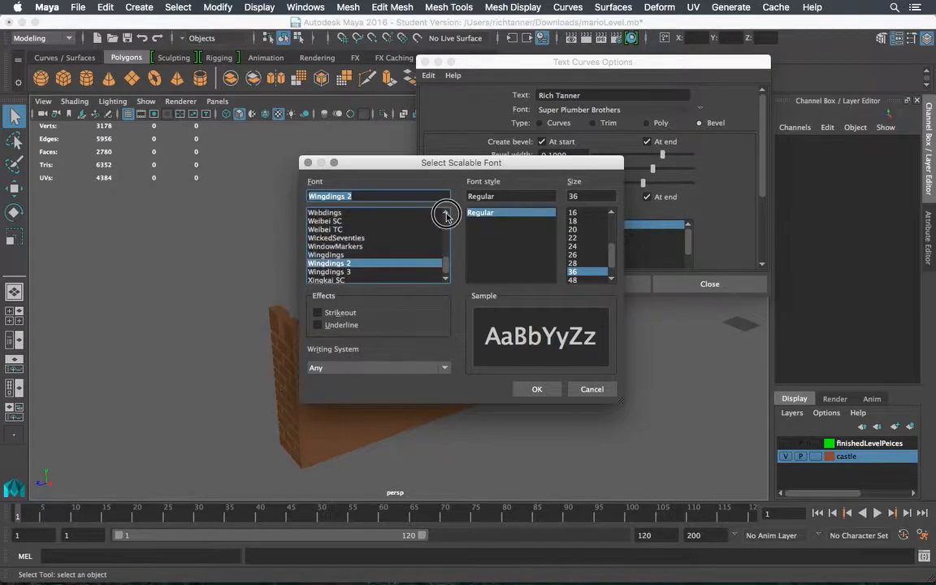
Preview WindowMarkers, WickedSeventies, Webdings, Weibei SC and Weibei TC as the text font
click(355, 247)
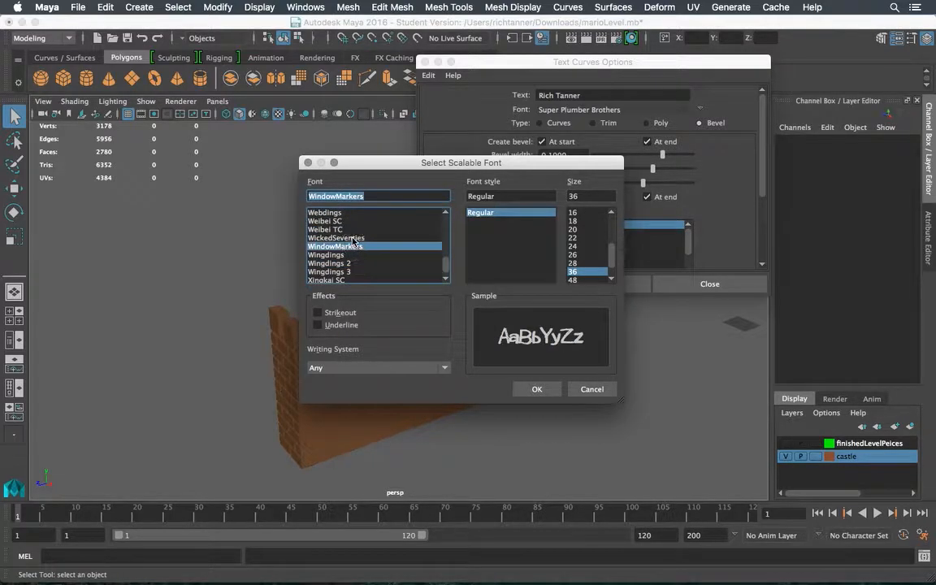
click(355, 238)
click(342, 213)
click(333, 220)
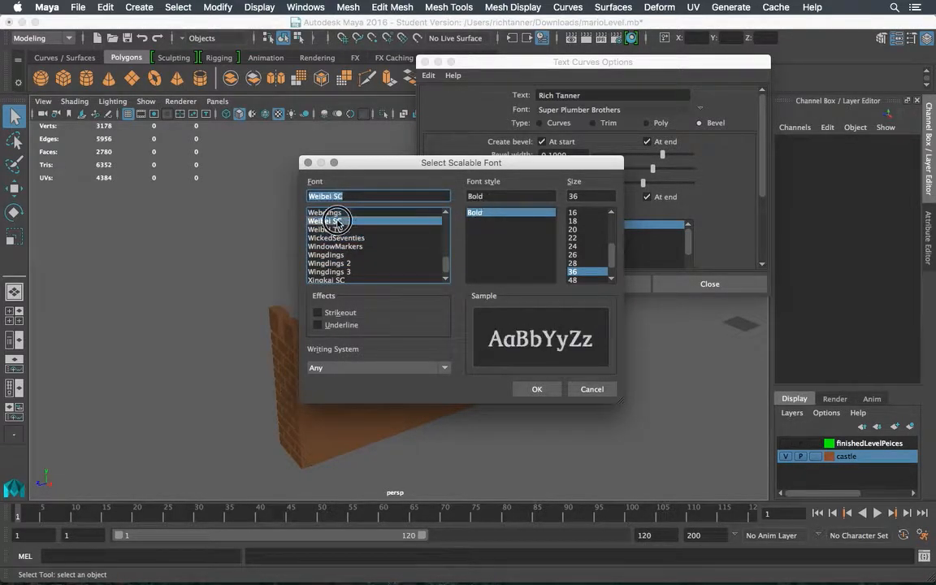
click(334, 230)
scroll(439, 212, up, 3)
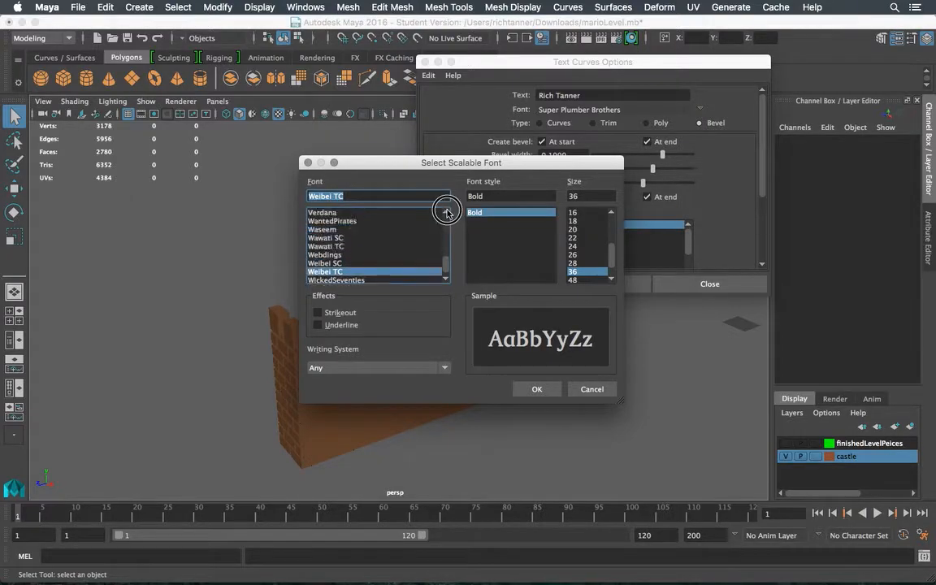
Preview Verdana, the two Tsukushi Round Gothic fonts and Thonburi as the text font
click(345, 238)
click(334, 230)
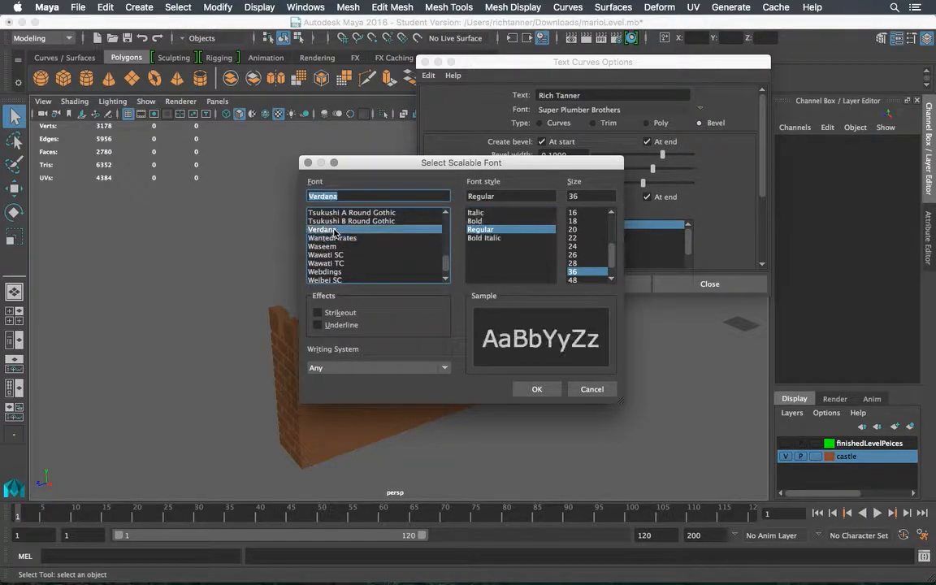
click(344, 221)
click(416, 212)
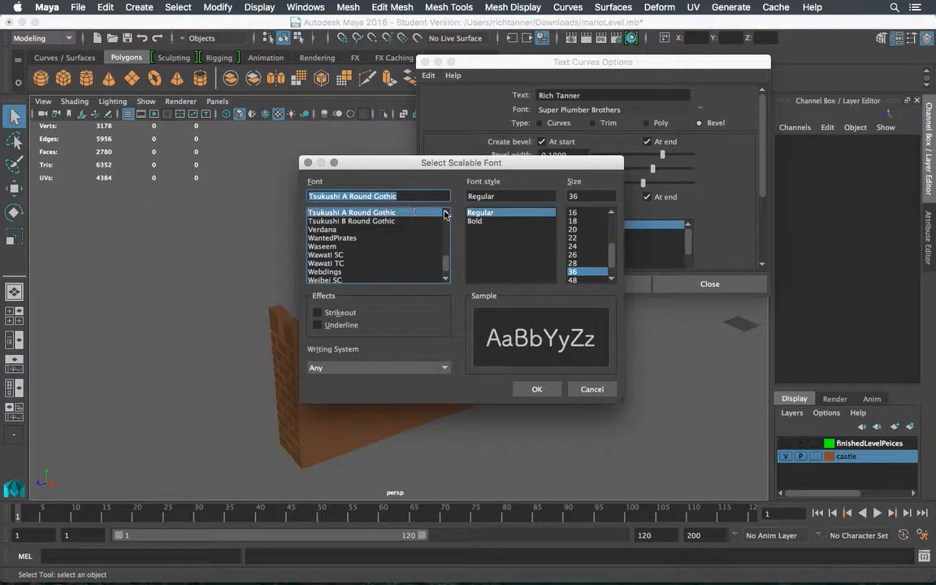
scroll(439, 216, up, 3)
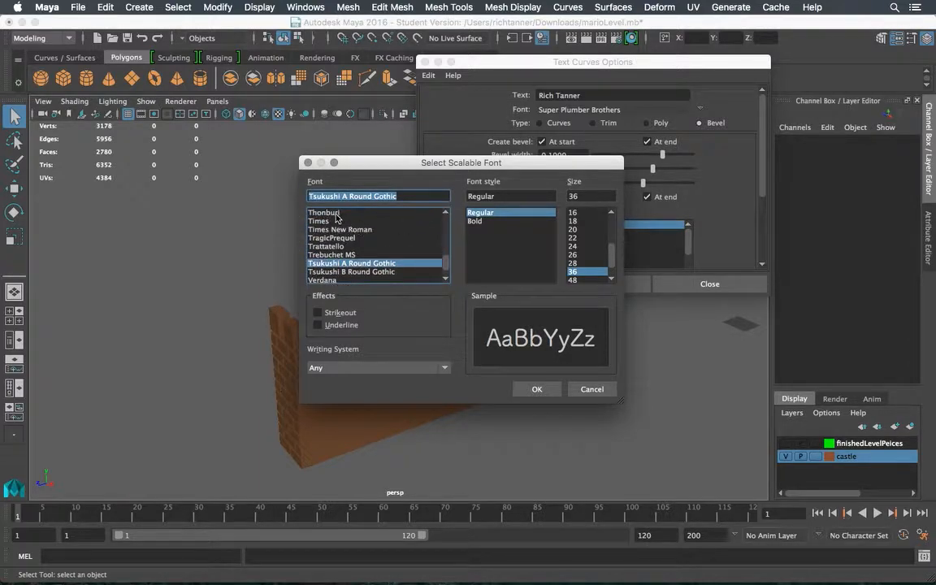
click(337, 213)
click(445, 212)
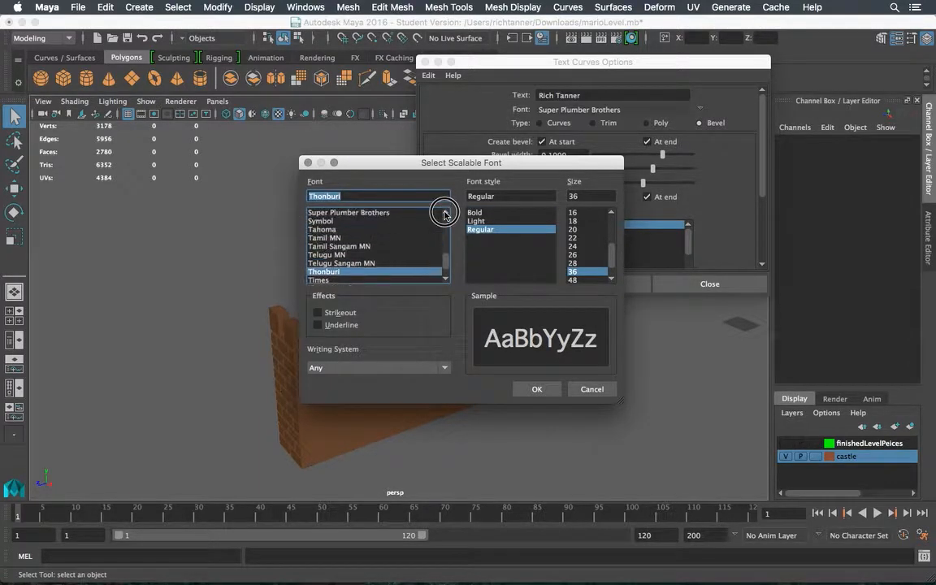
click(445, 214)
Preview STKaiti, STIXSizeOneSym, Songti SC, Sinhala Sangam MN and Silom as the text font
click(353, 221)
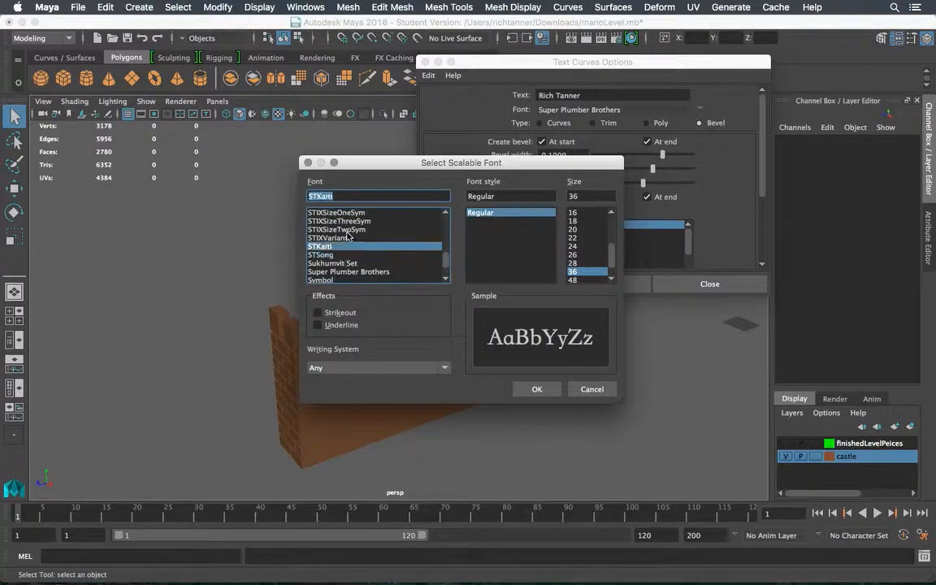
click(388, 213)
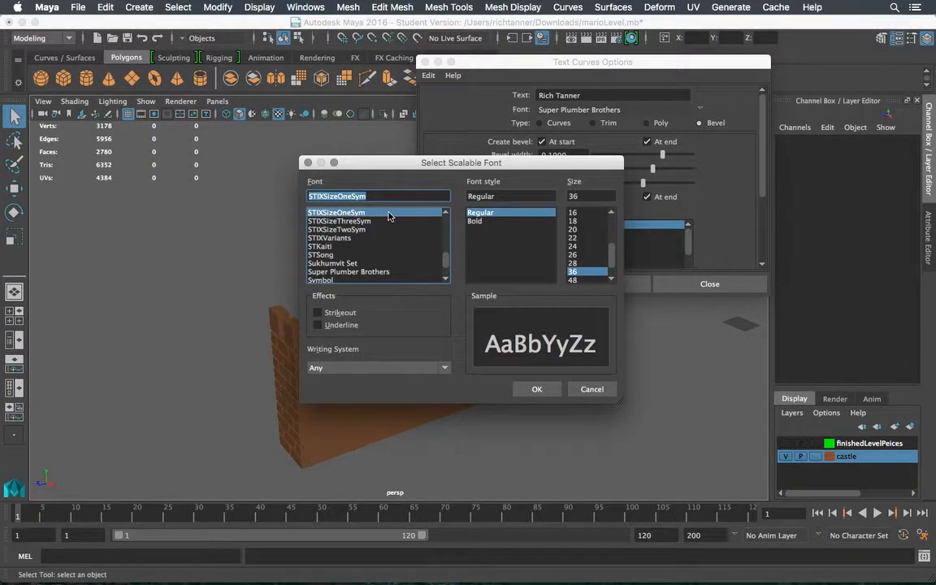
click(445, 214)
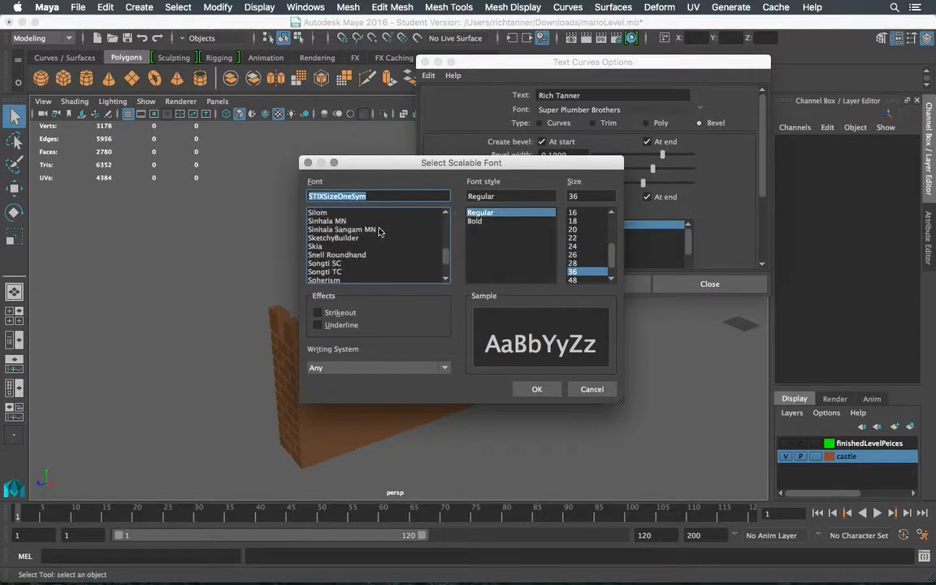
click(335, 247)
click(333, 254)
key(Down)
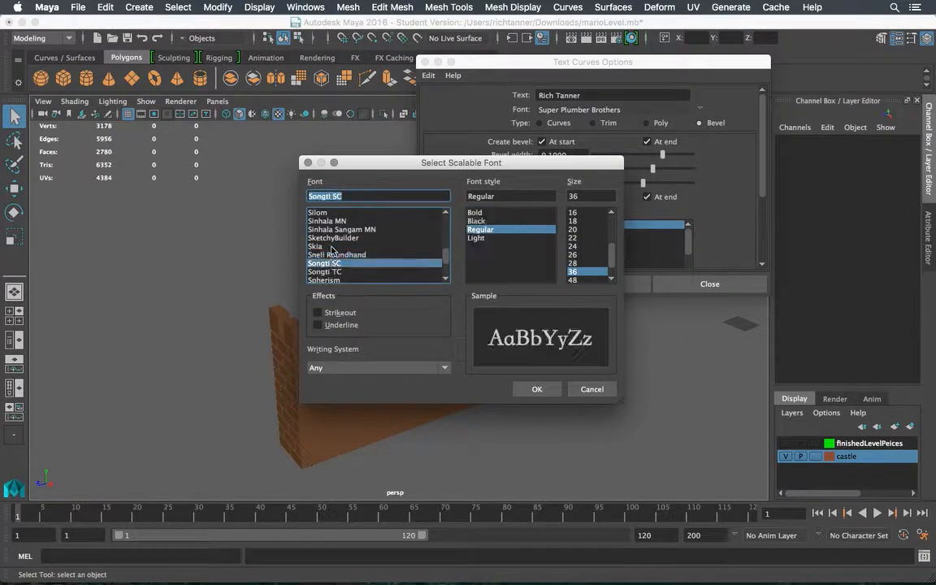
click(336, 230)
click(353, 213)
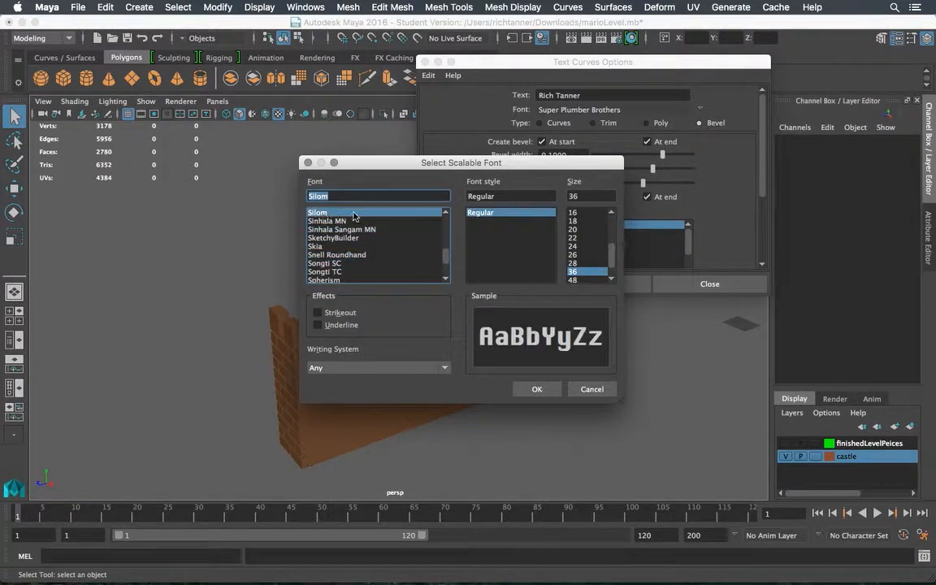
Preview PT Sans, PrizedStudy, PT Sans Caption and PT Serif as the text font
click(445, 213)
click(445, 214)
click(445, 213)
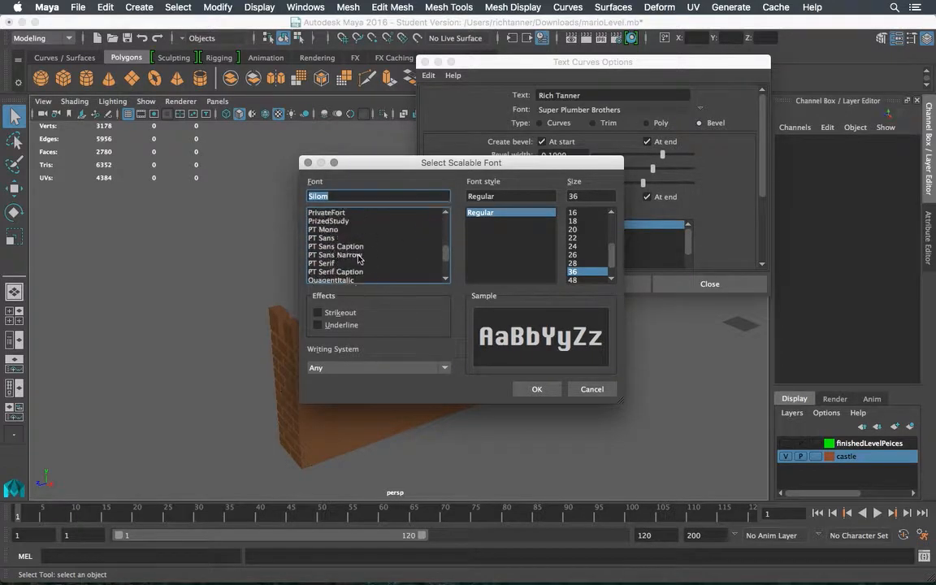
click(345, 237)
click(340, 220)
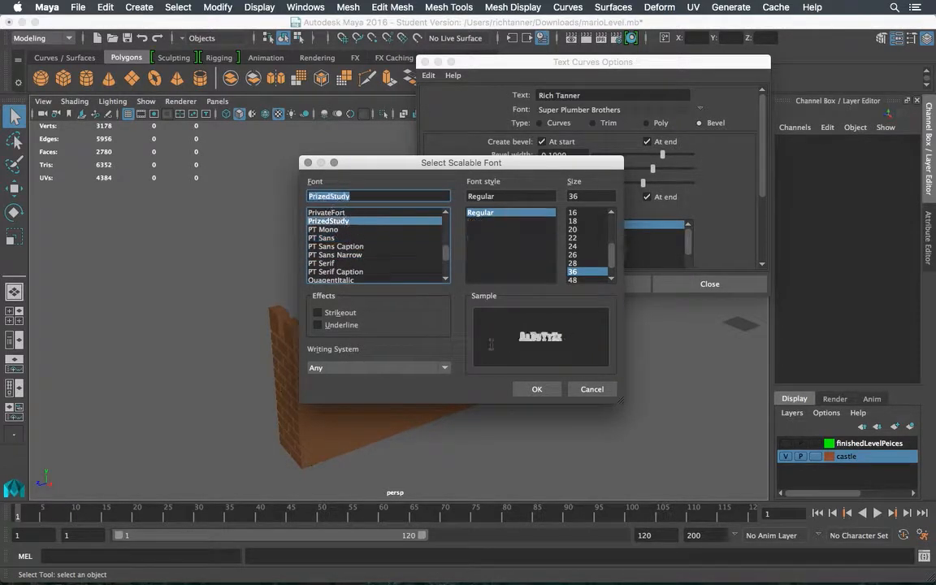
click(365, 238)
click(329, 246)
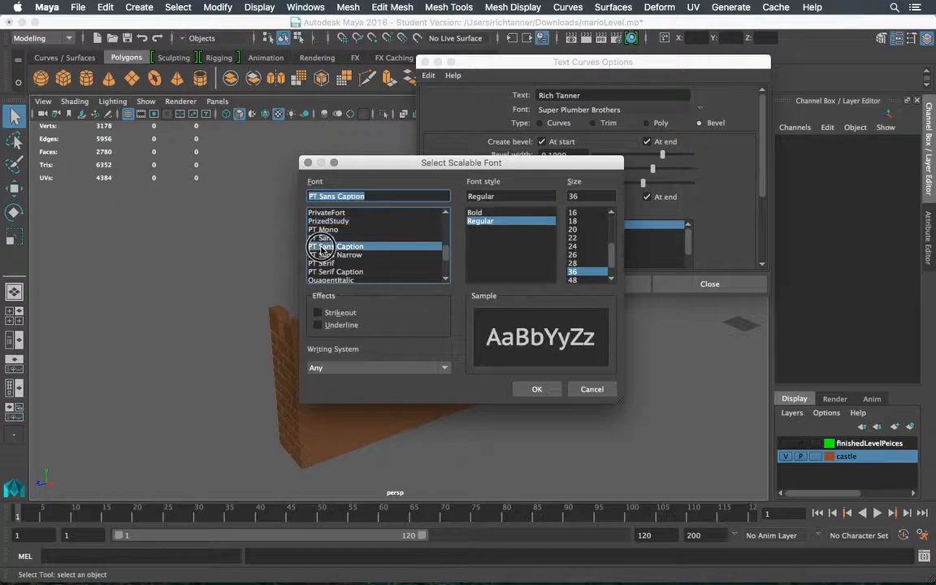
click(323, 264)
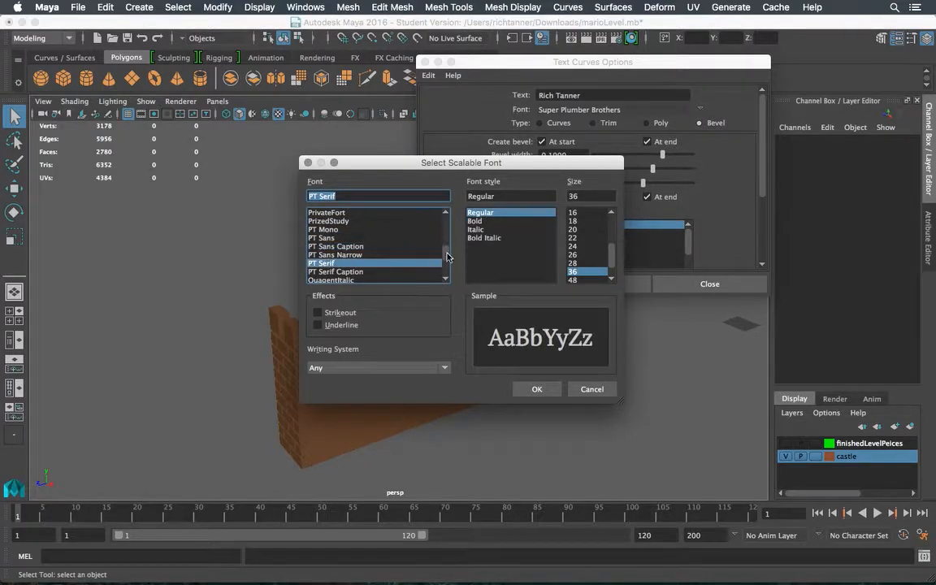
Set the text font to Super Plumber Brothers, Regular, at size 72, and accept the font choice
scroll(446, 256, down, 10)
scroll(447, 216, up, 3)
click(362, 231)
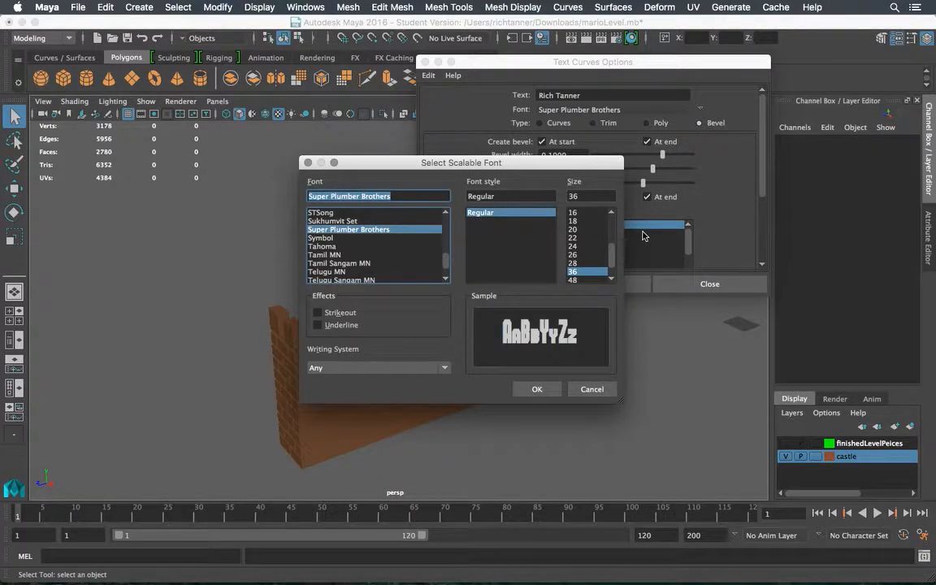
click(587, 281)
scroll(611, 275, down, 2)
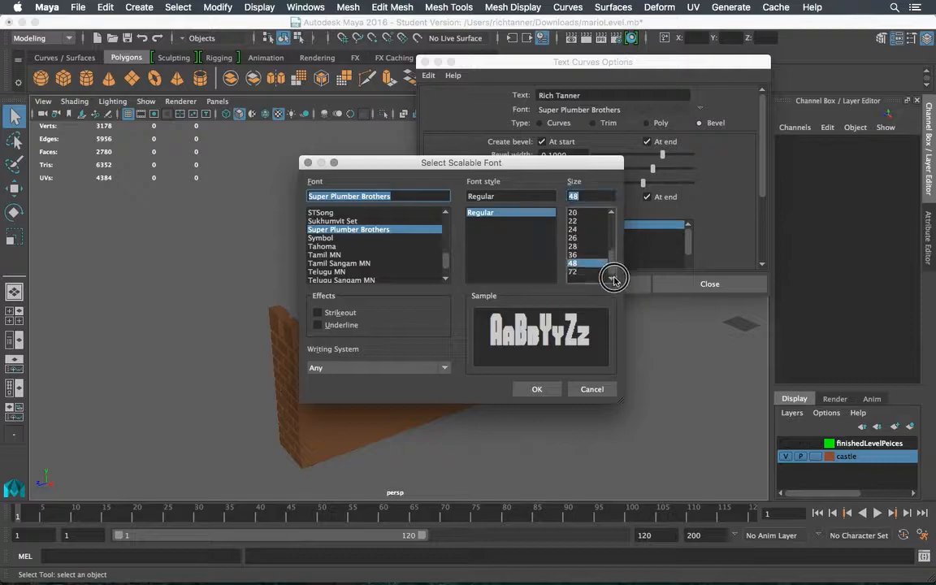
click(588, 273)
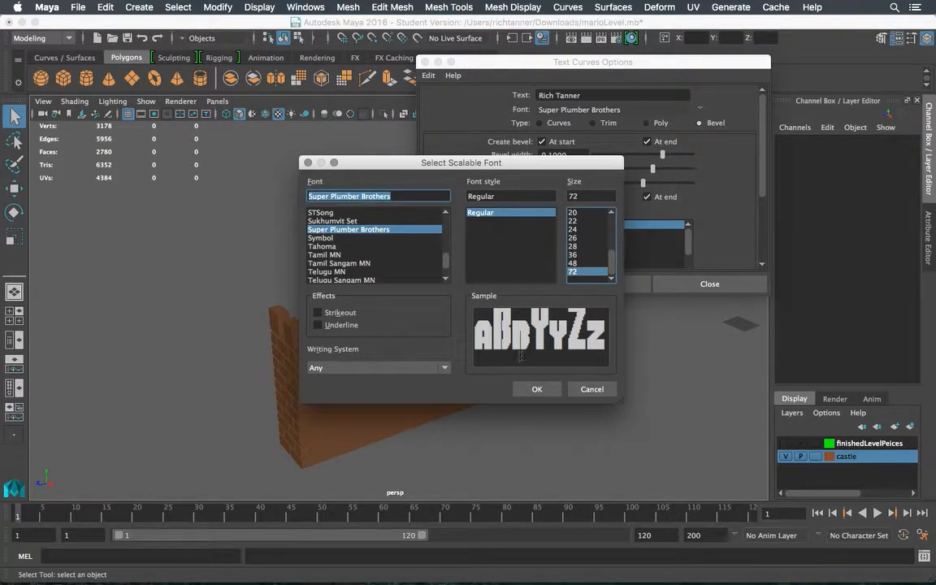
click(538, 390)
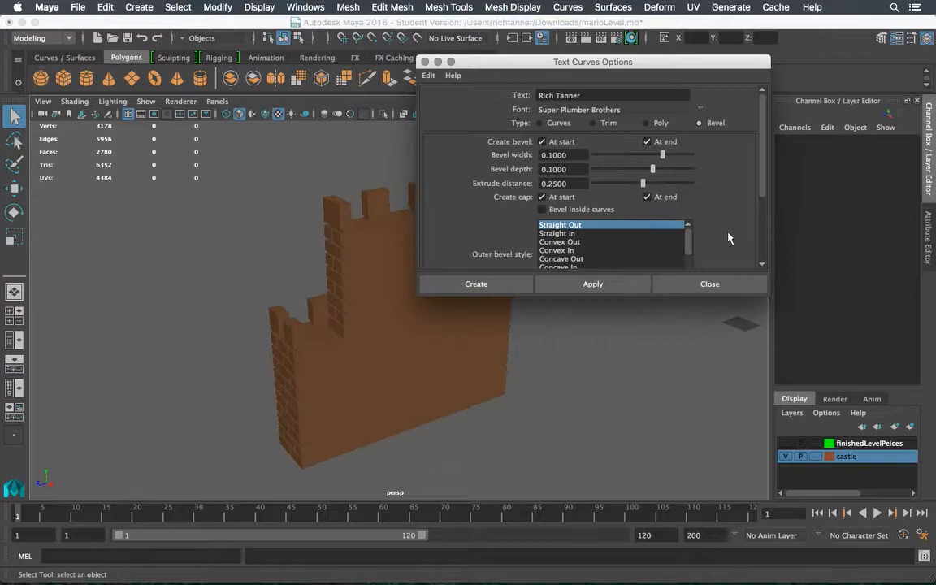
Set the text type to Bevel, review its bevel styles, and create the 3D name text
click(547, 127)
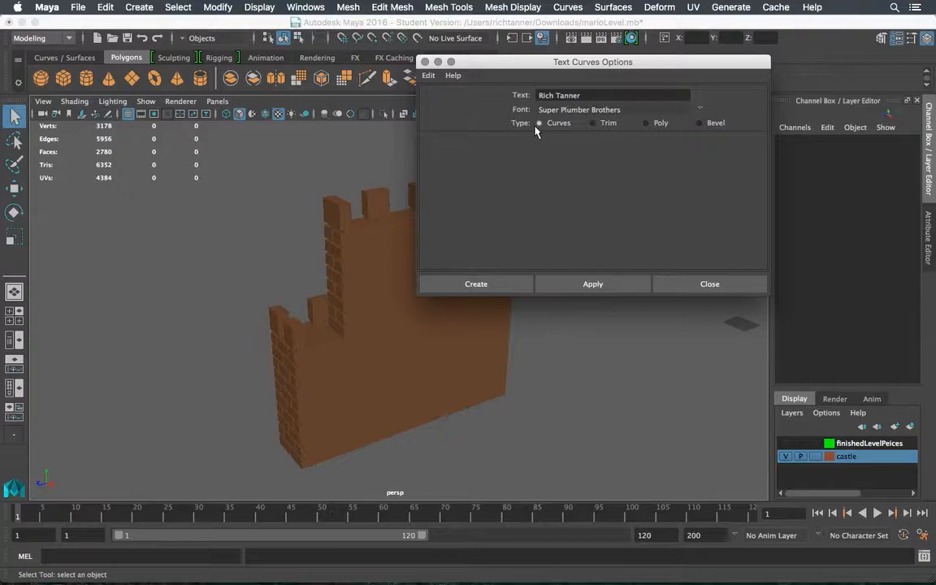
click(700, 123)
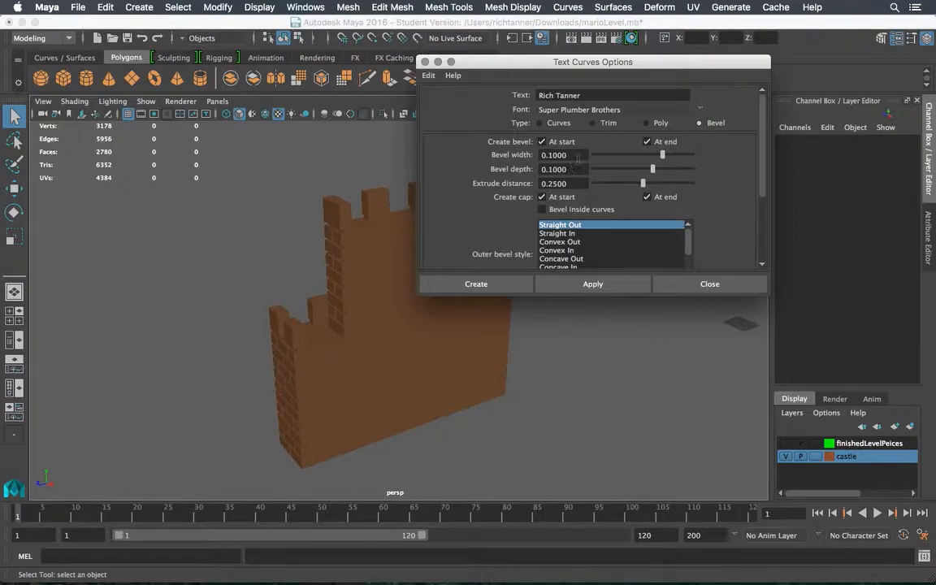
drag(764, 163, 759, 230)
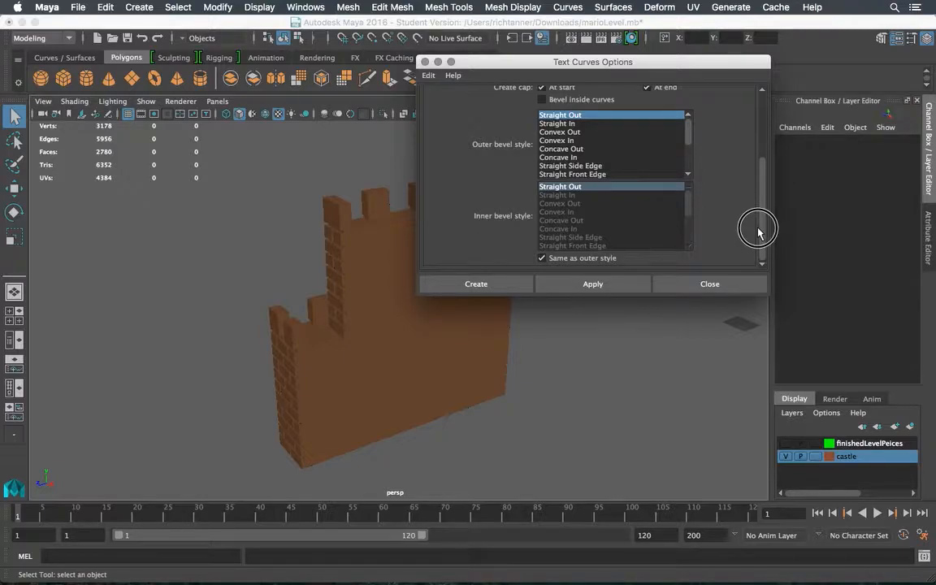
drag(758, 231, 763, 136)
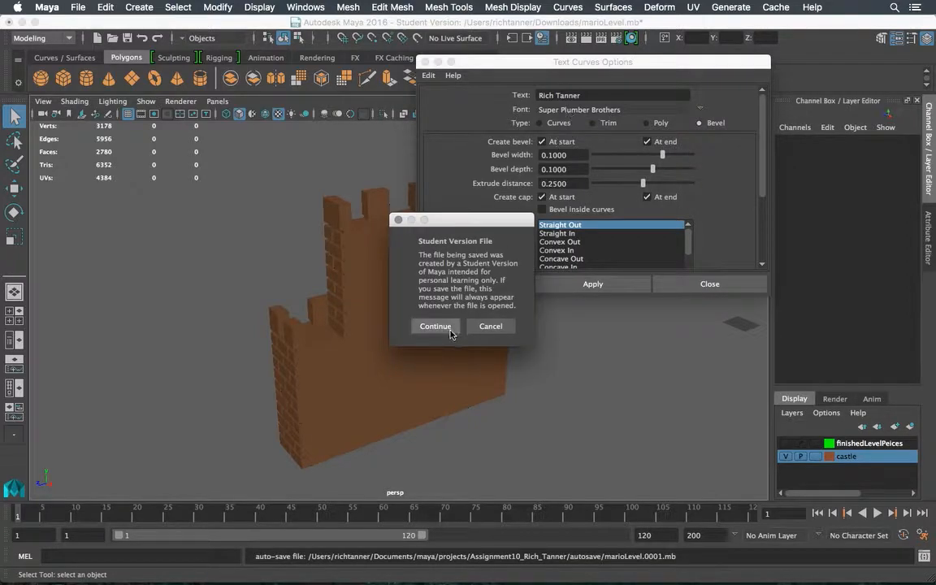
click(396, 300)
click(479, 284)
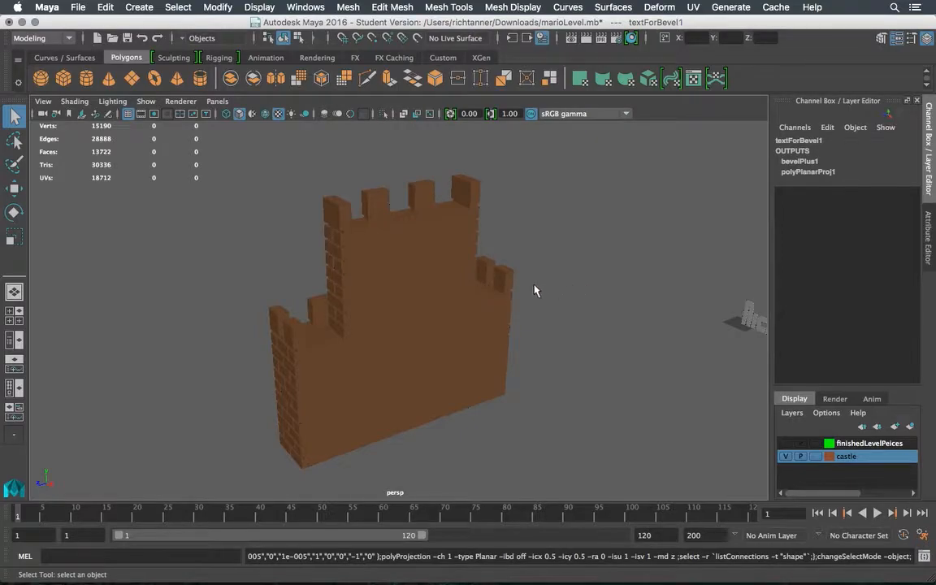
Frame the new name text and examine its bevelled edges and letter shapes up close
alt+drag(528, 278, 575, 281)
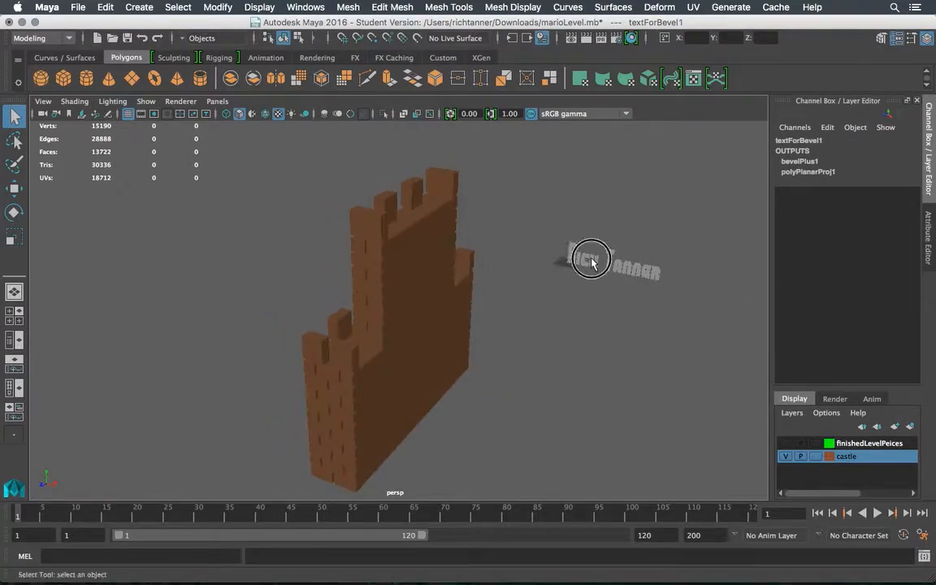
click(587, 264)
key(f)
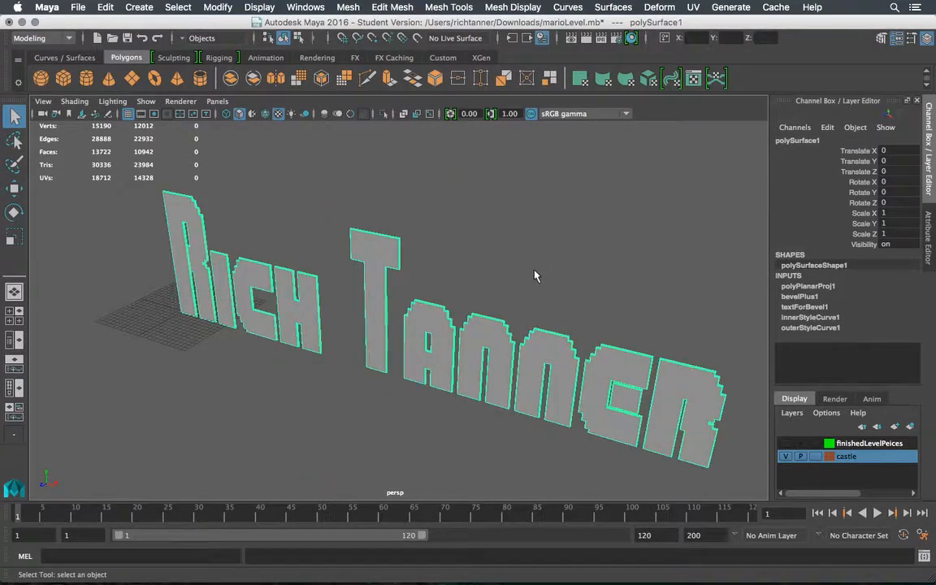
alt+drag(512, 273, 566, 265)
scroll(552, 268, up, 10)
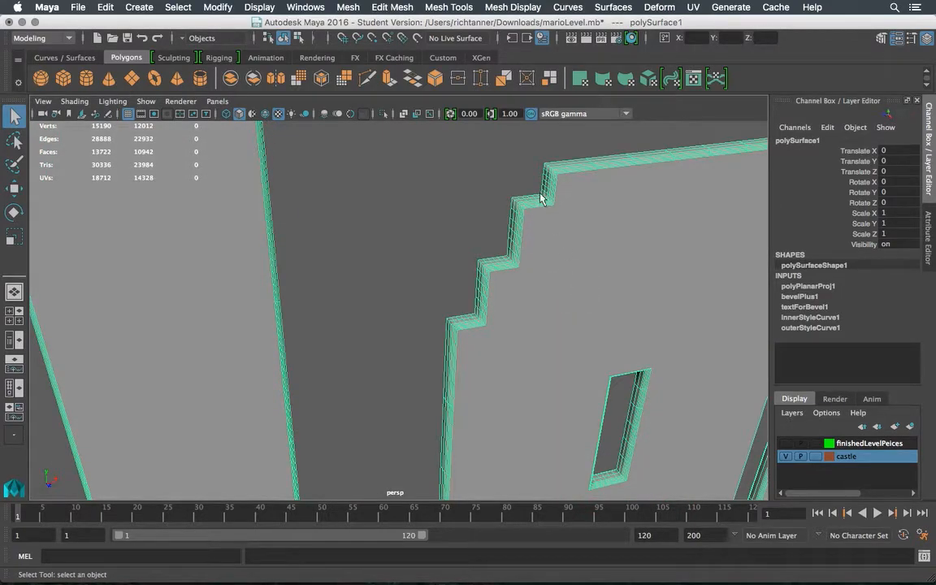
scroll(581, 255, down, 10)
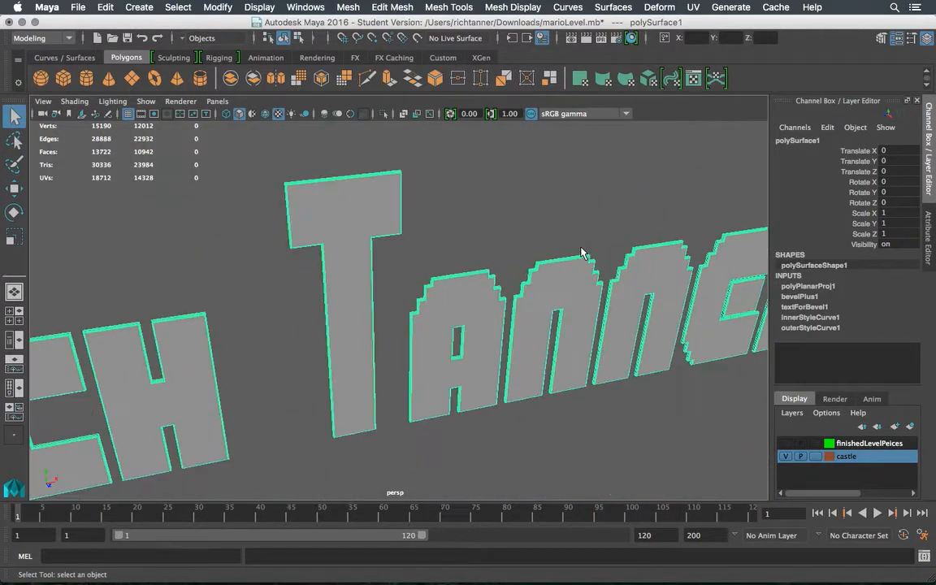
alt+drag(664, 258, 616, 245)
scroll(552, 249, down, 8)
alt+drag(546, 259, 538, 250)
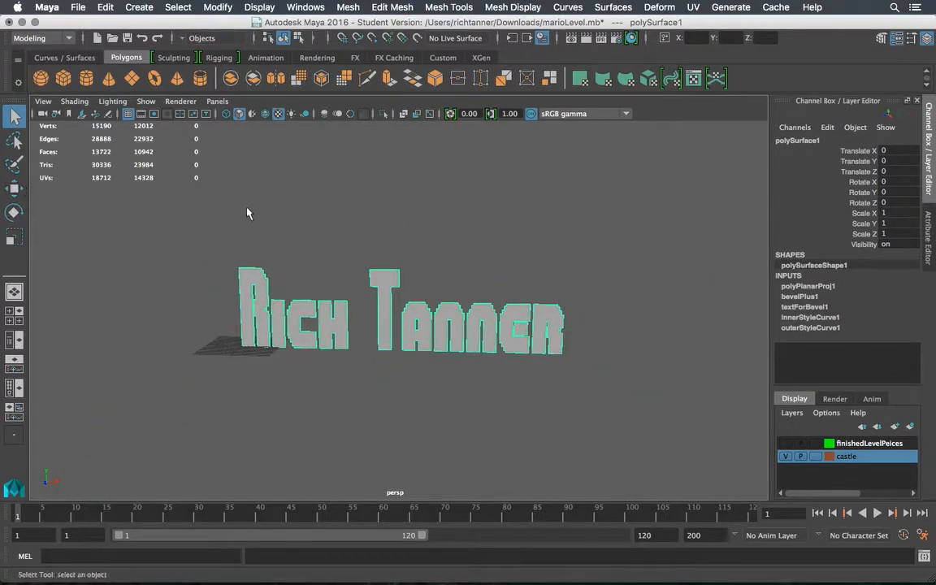
Rotate the name text to 90 degrees in Y so it runs parallel to the castle's flat back
scroll(248, 213, down, 3)
scroll(289, 244, up, 3)
scroll(288, 245, down, 10)
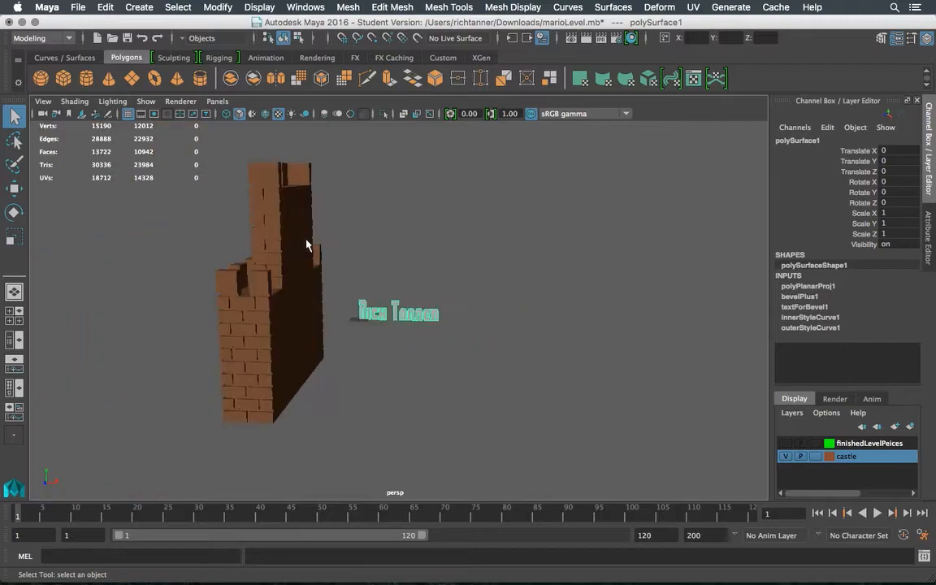
click(13, 212)
drag(408, 315, 491, 313)
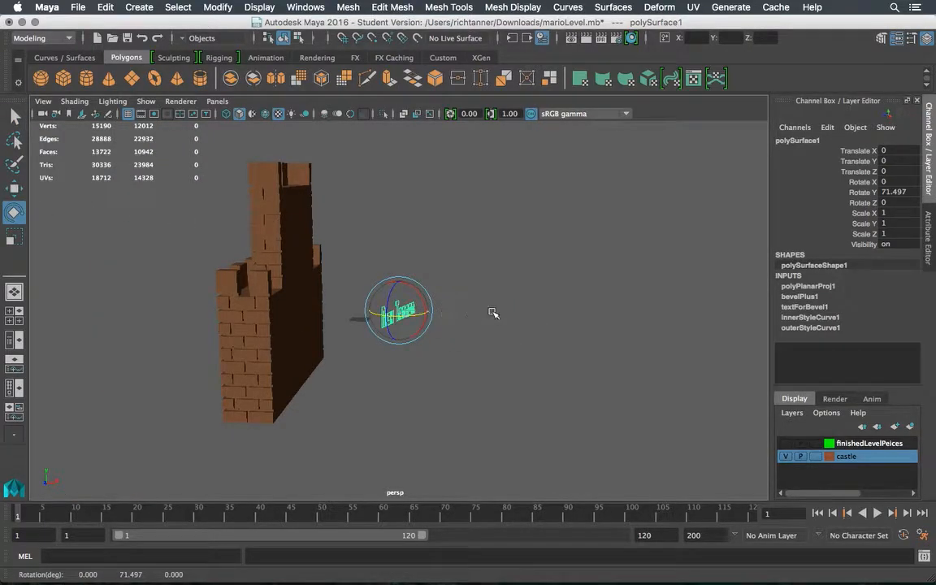
double_click(904, 194)
text(90)
key(Return)
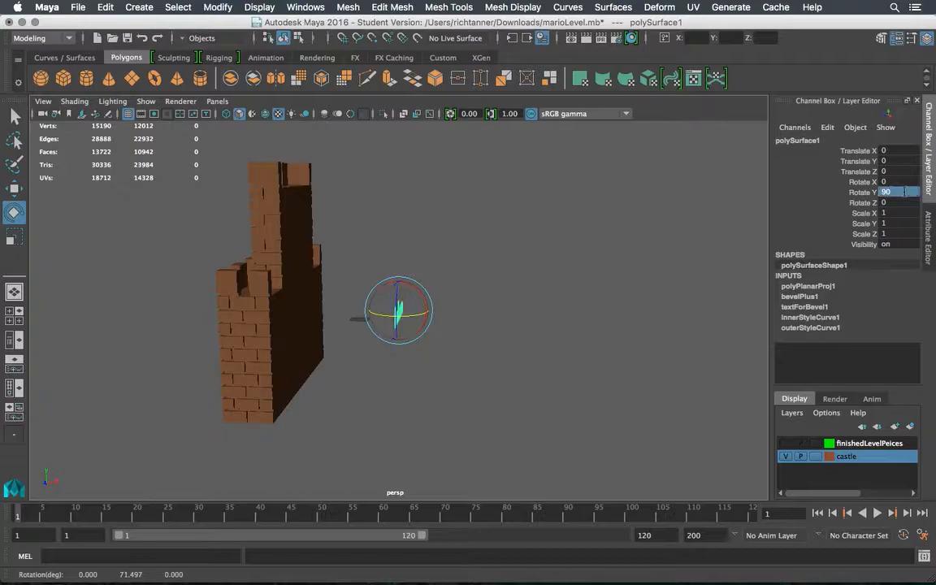
Move the name text in front of the castle's back wall, to about 73.9 in Y and 375.8 in Z
click(14, 188)
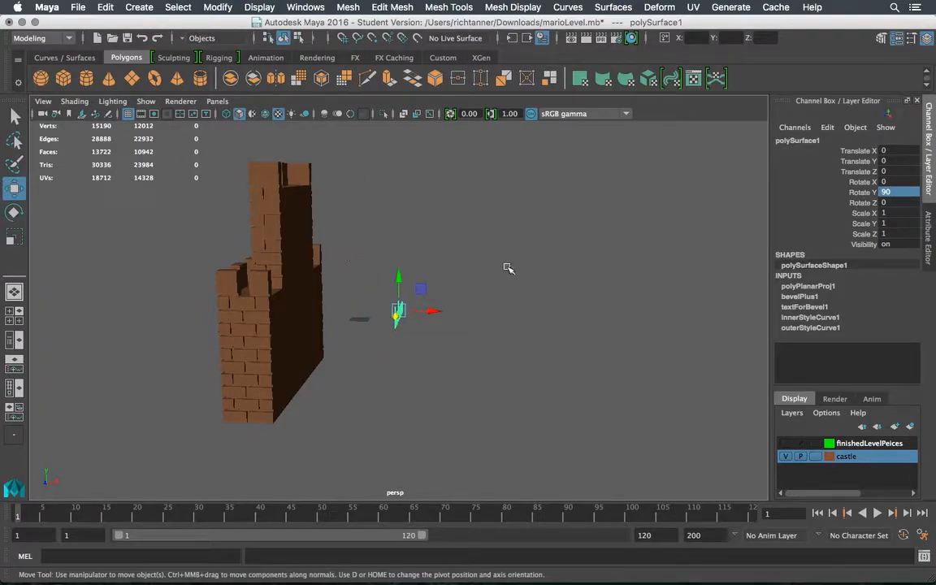
alt+drag(515, 279, 58, 302)
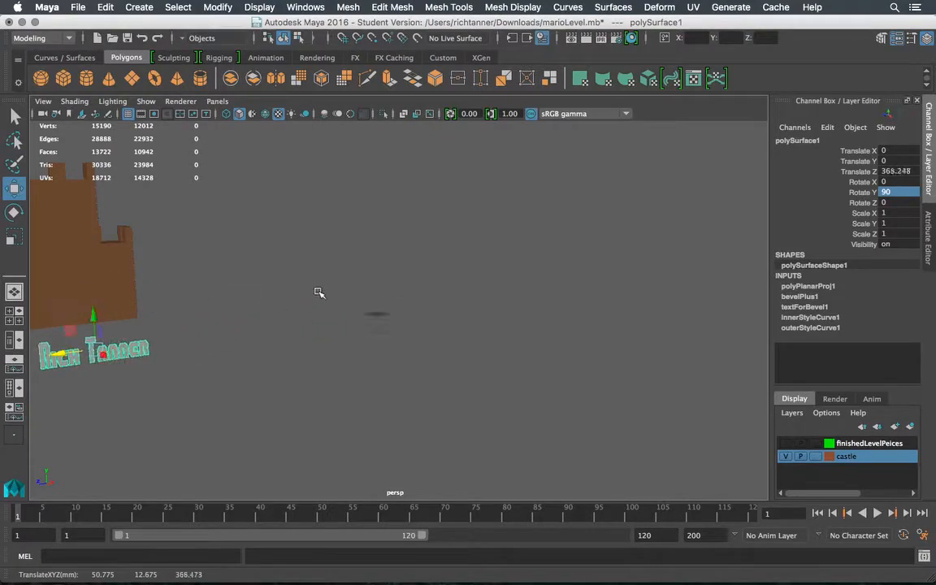
alt+middle_drag(318, 293, 487, 295)
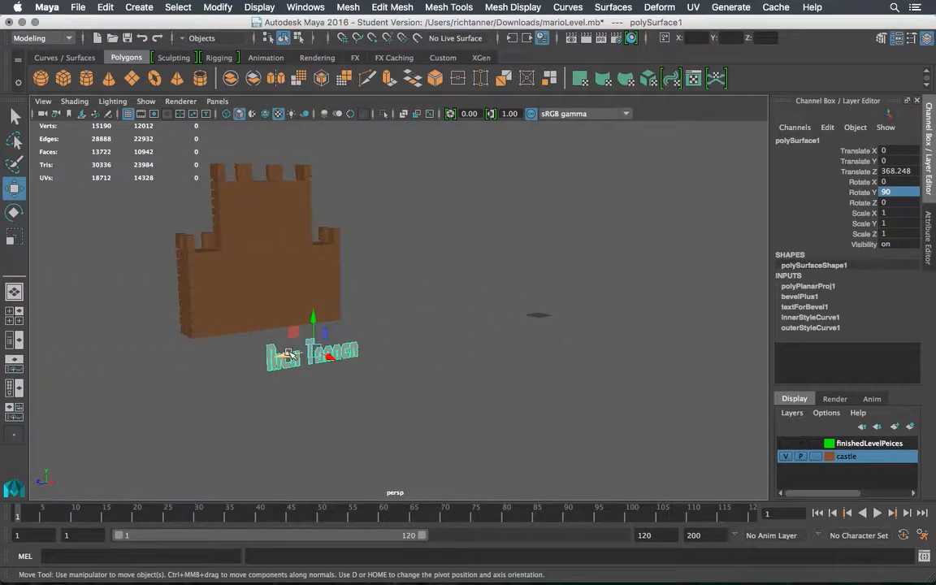
drag(290, 354, 300, 257)
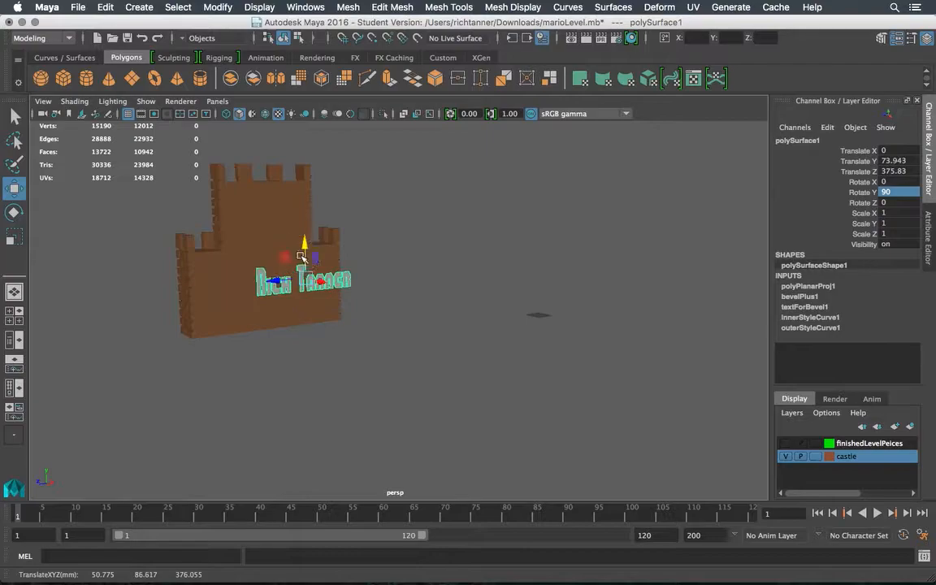
alt+drag(287, 311, 370, 333)
Centre the name text on the castle's back wall at about -34.1 in X and 394.8 in Z
drag(393, 388, 348, 323)
key(f)
scroll(358, 321, down, 5)
alt+drag(398, 237, 437, 294)
drag(384, 324, 382, 277)
scroll(384, 281, up, 3)
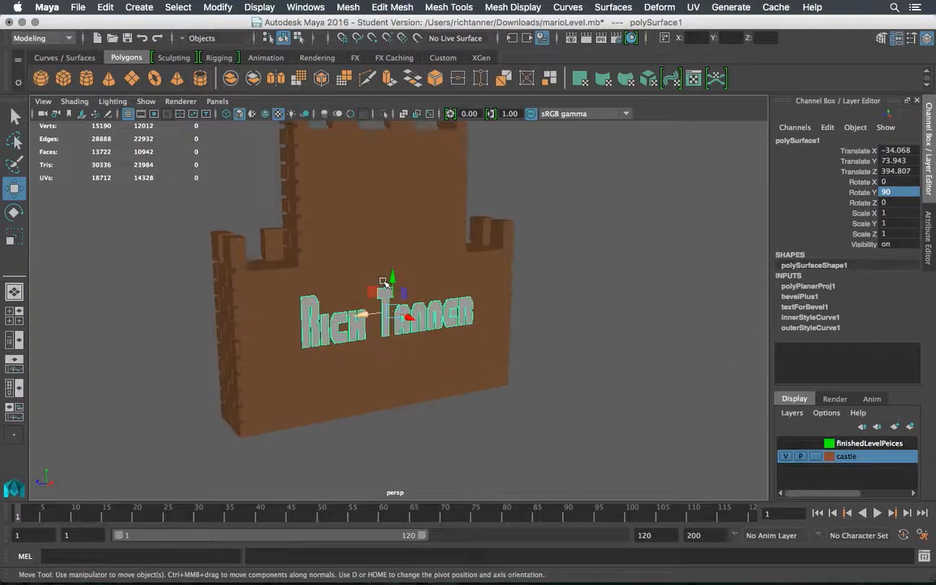
Pull the name text away from the castle wall to about 15.4 in X
scroll(384, 282, up, 3)
mouse_move(337, 296)
alt+mouse_down()
mouse_move(351, 320)
mouse_move(347, 309)
alt+mouse_up()
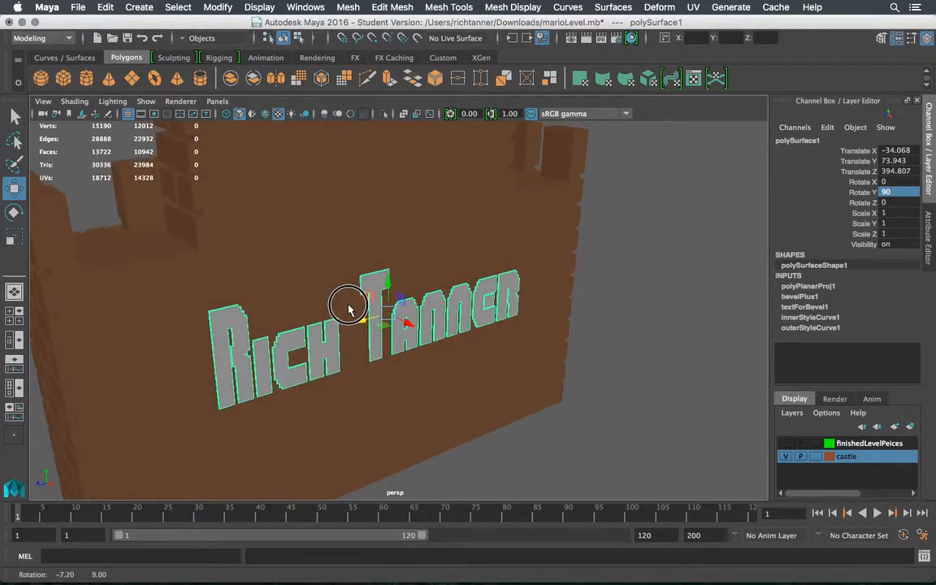
drag(411, 324, 567, 363)
Switch the name text to face selection and select the back faces of the first word's four letters
alt+drag(357, 307, 488, 269)
right_click(564, 213)
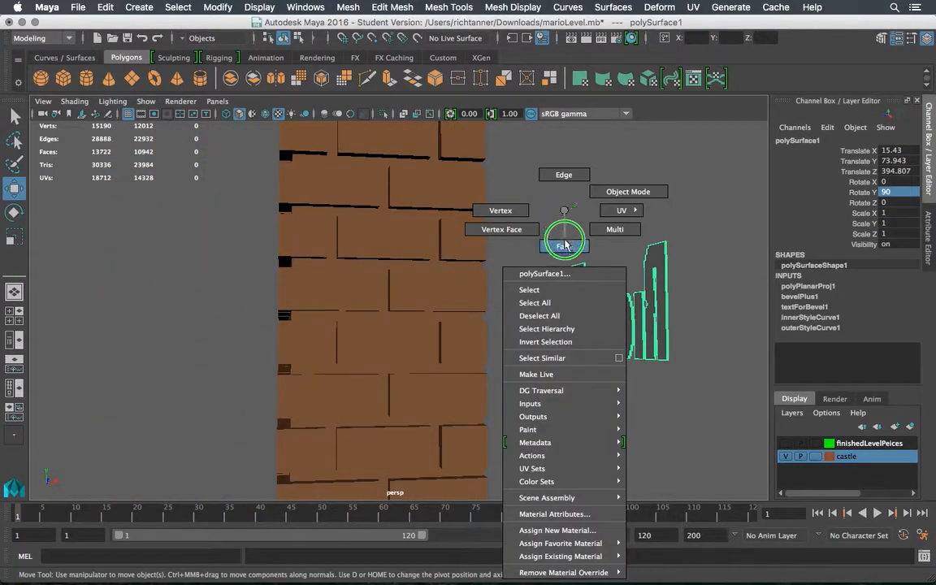
click(564, 246)
click(663, 258)
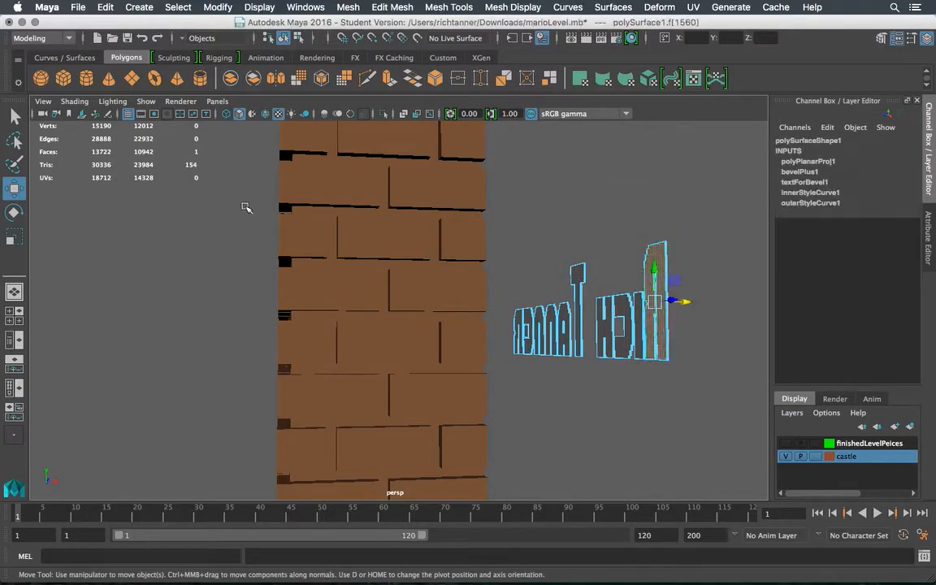
key(q)
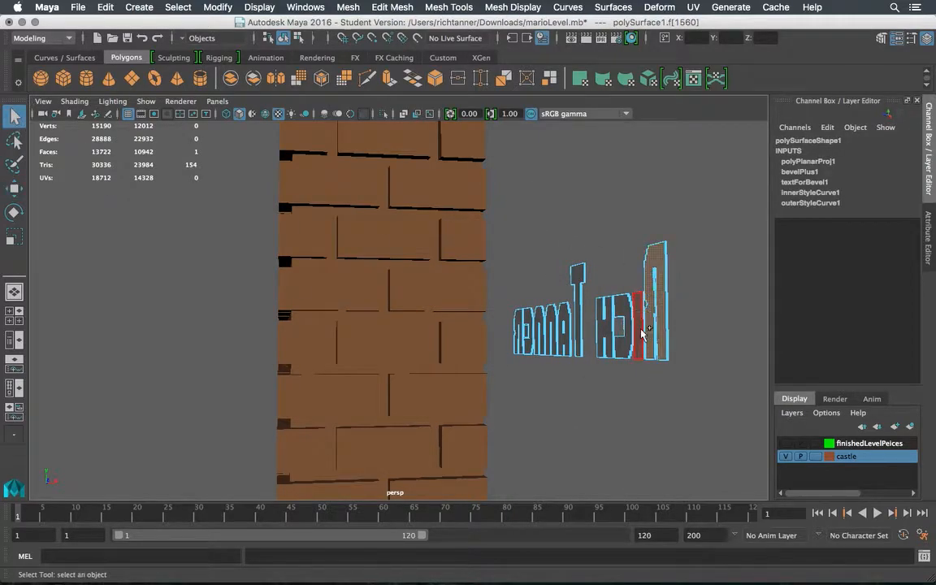
shift+click(640, 334)
shift+click(626, 331)
shift+click(609, 329)
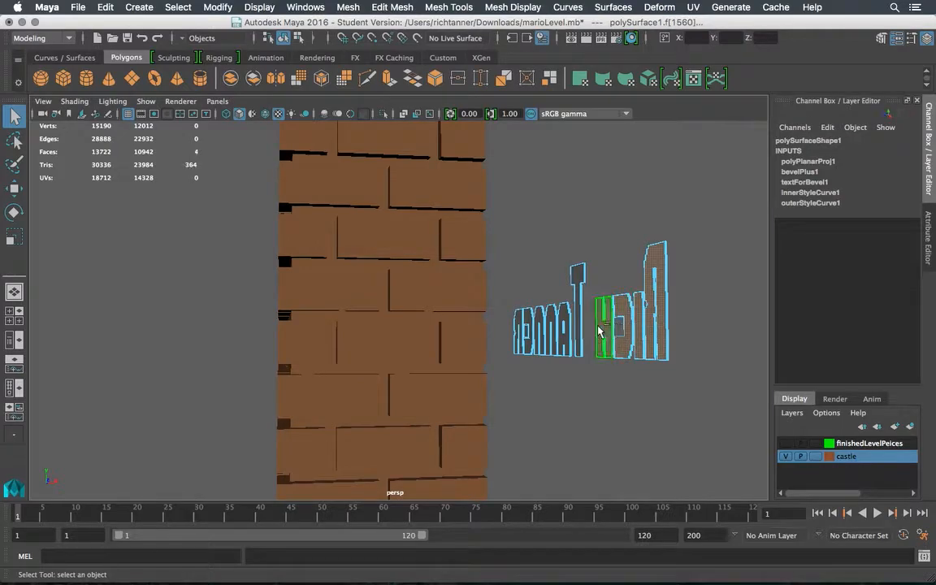
Add the back faces of all the second word's letters to the selection
shift+click(569, 335)
shift+click(566, 333)
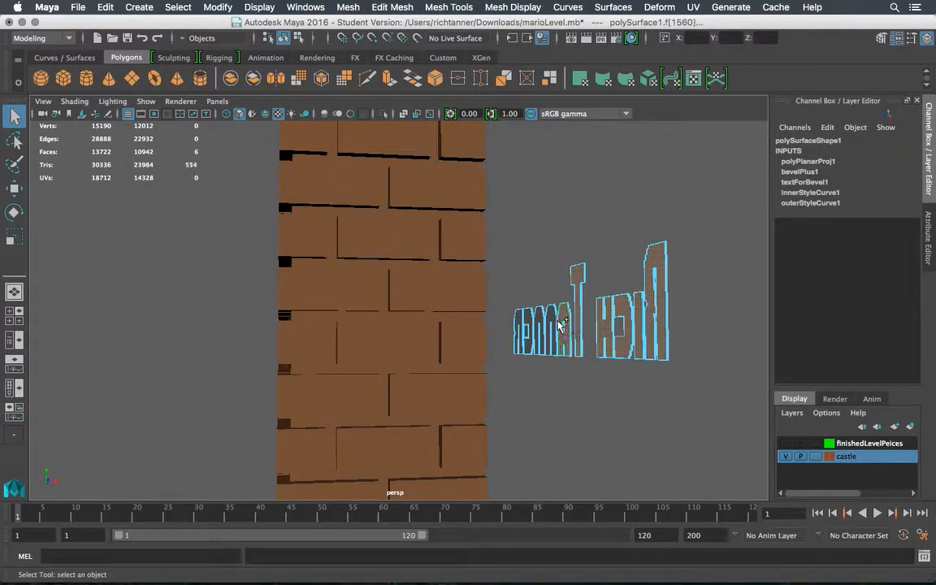
shift+click(544, 319)
shift+click(544, 319)
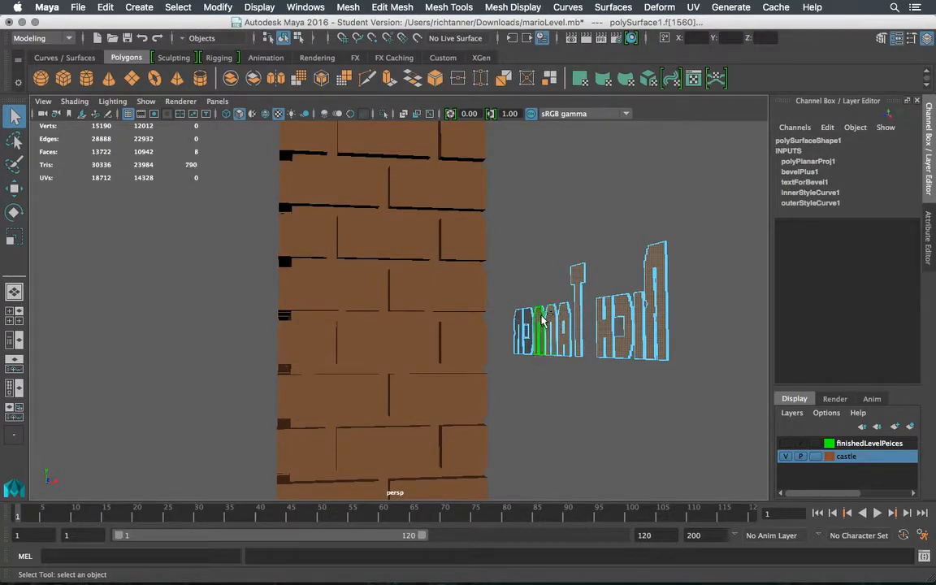
shift+click(517, 319)
shift+click(520, 319)
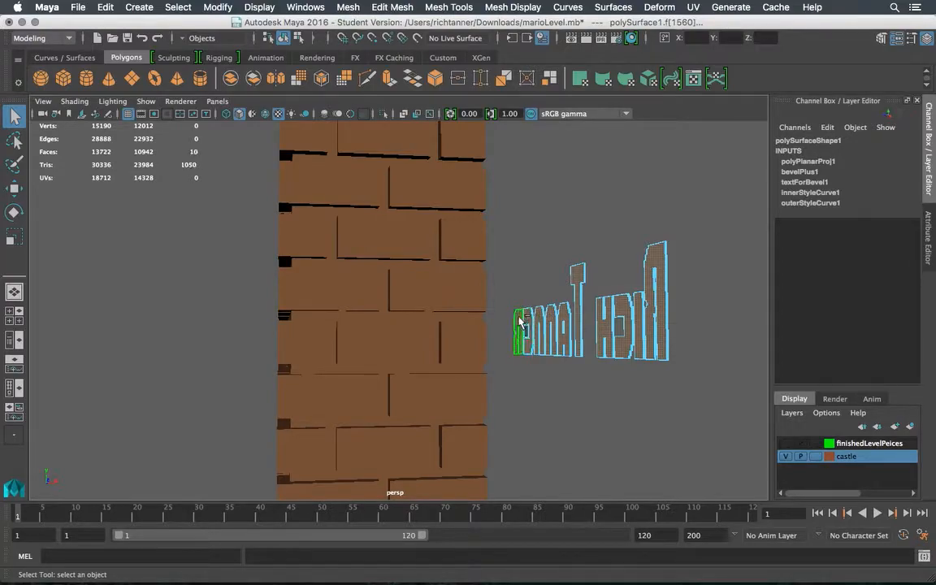
shift+click(526, 333)
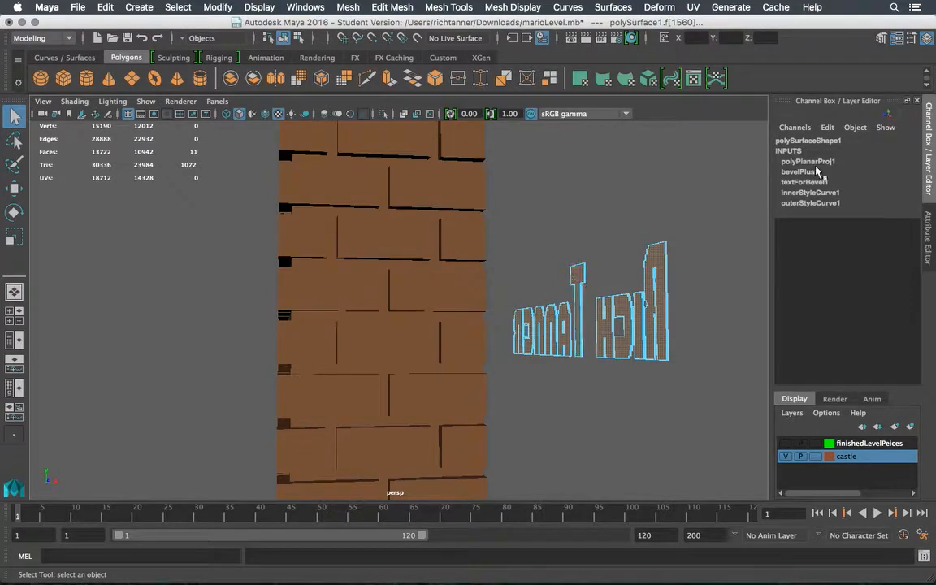
Extrude the selected back faces of the letters towards the castle by about 5.8 in local Z
click(881, 38)
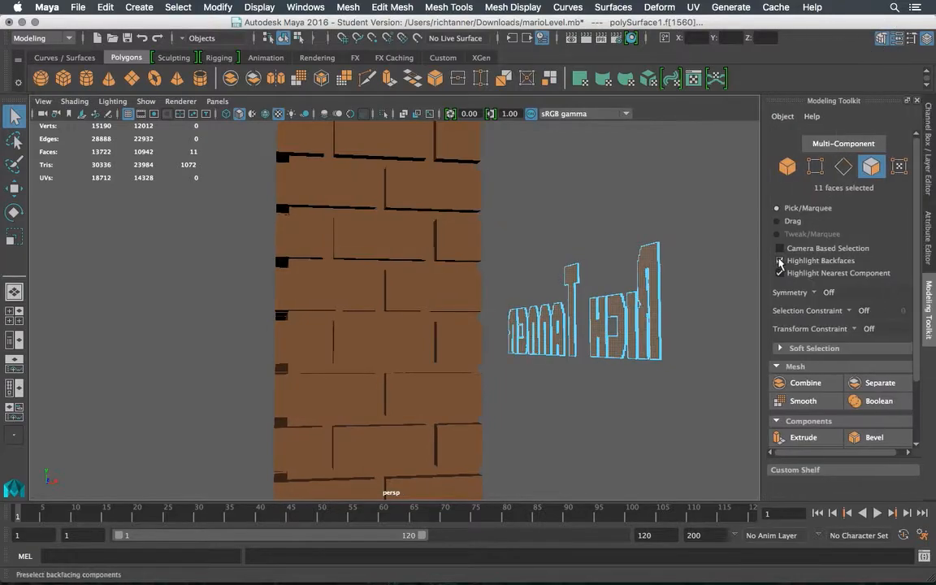
click(810, 438)
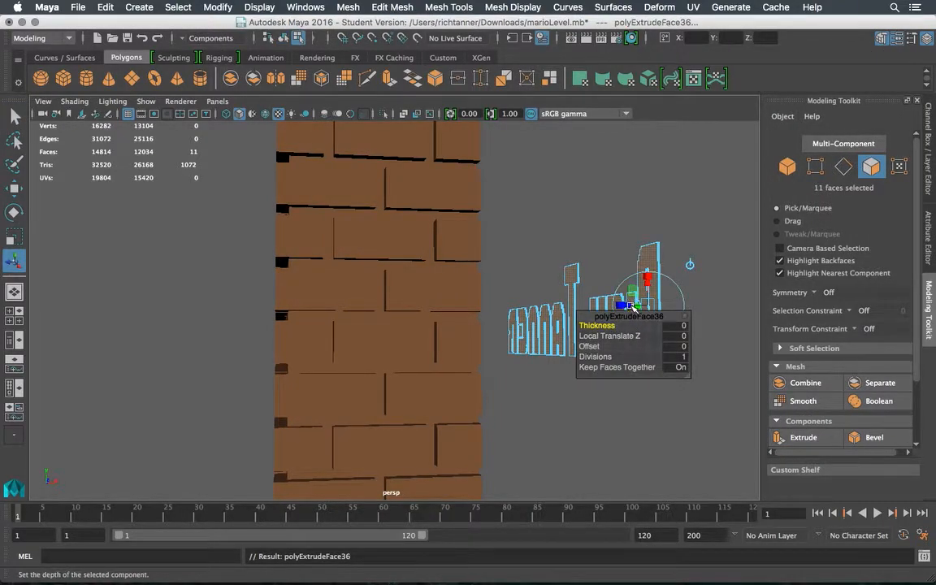
alt+drag(636, 301, 542, 325)
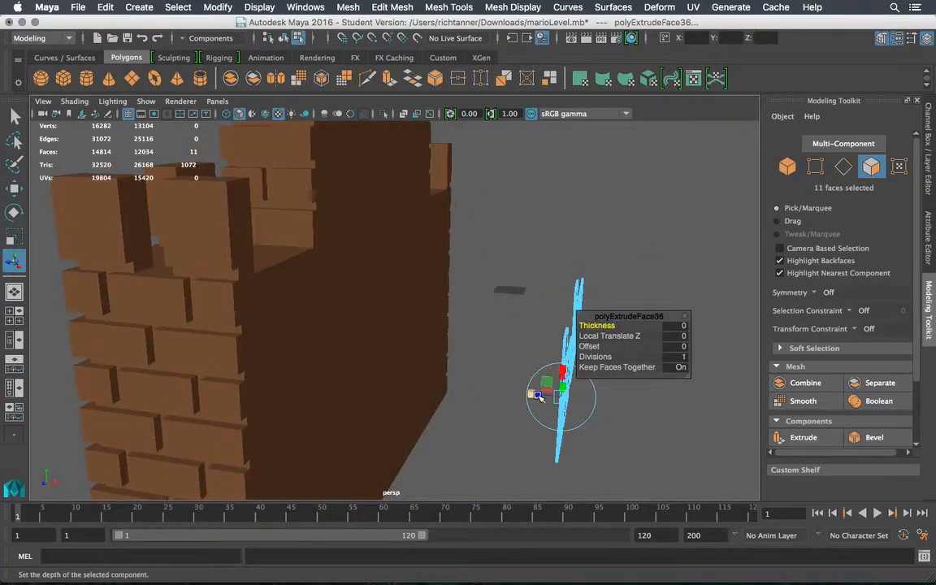
drag(539, 396, 523, 387)
mouse_move(526, 344)
alt+mouse_down()
mouse_move(592, 334)
mouse_move(563, 340)
mouse_move(536, 329)
alt+mouse_up()
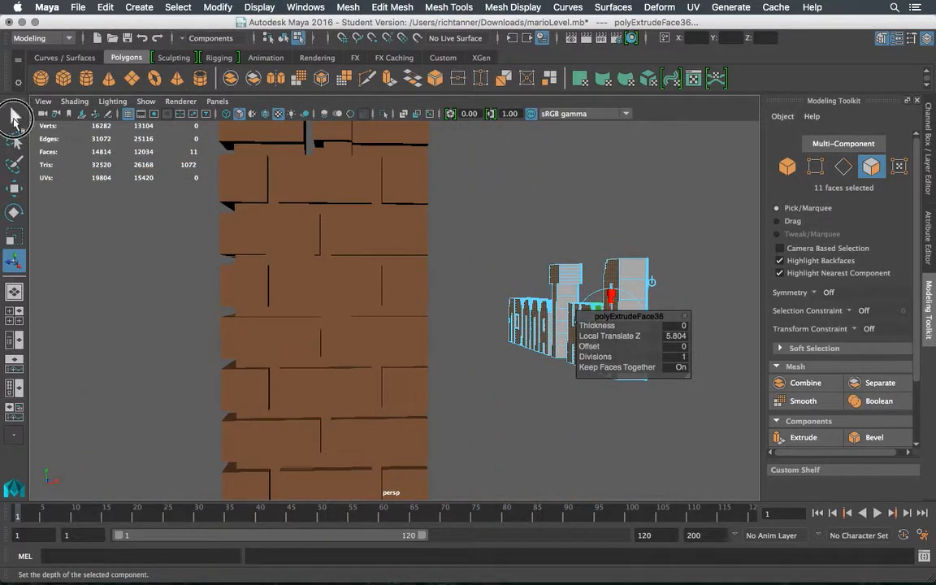
Leave the extrusion and return the name text from face selection to object mode
click(14, 117)
alt+drag(672, 286, 641, 284)
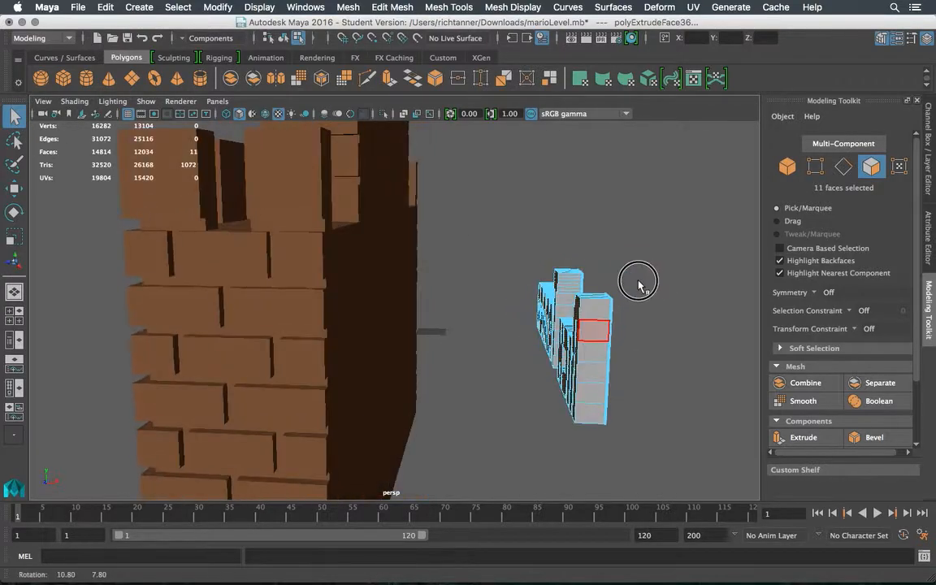
scroll(637, 284, down, 3)
scroll(637, 284, up, 10)
alt+middle_drag(637, 284, 534, 274)
alt+drag(534, 274, 551, 305)
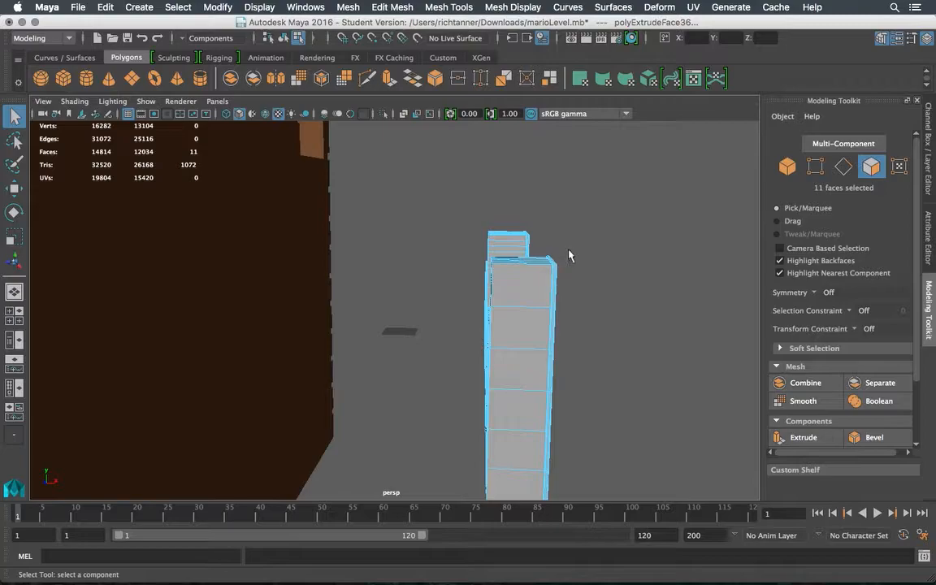
alt+drag(437, 244, 460, 221)
right_drag(493, 209, 530, 202)
click(440, 224)
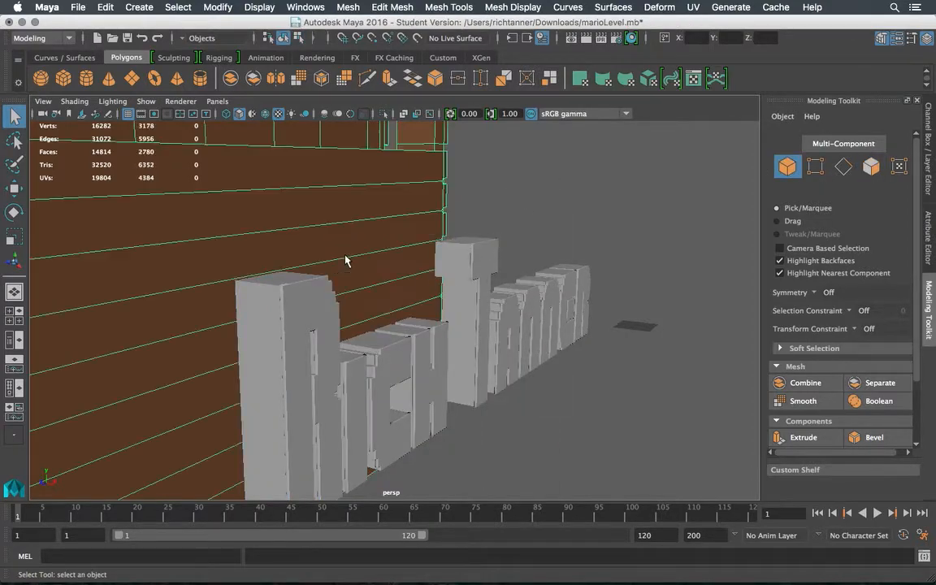
Select the whole name text and move it along X into the castle's back wall, to about 20 mm in X
click(467, 270)
alt+drag(467, 270, 409, 285)
click(14, 188)
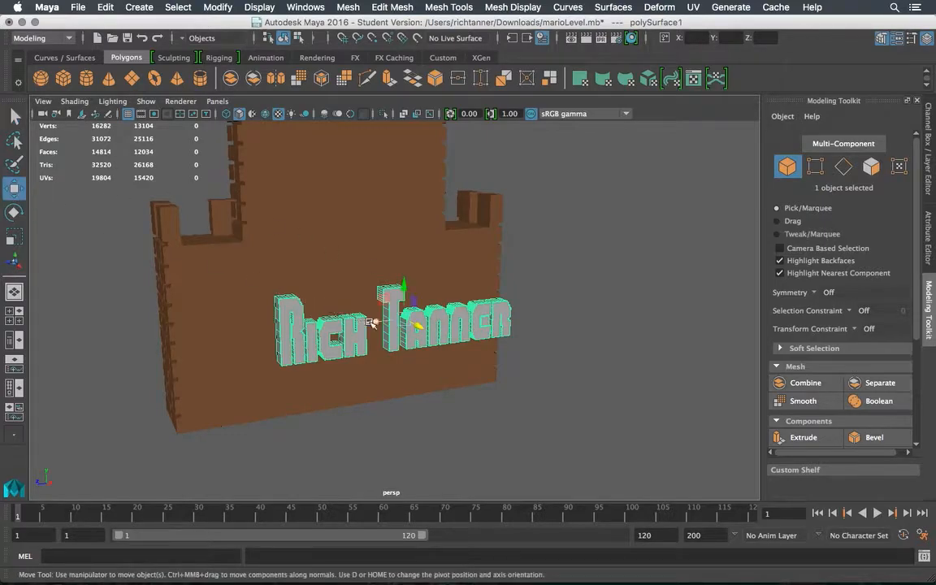
drag(420, 328, 342, 323)
scroll(322, 312, up, 5)
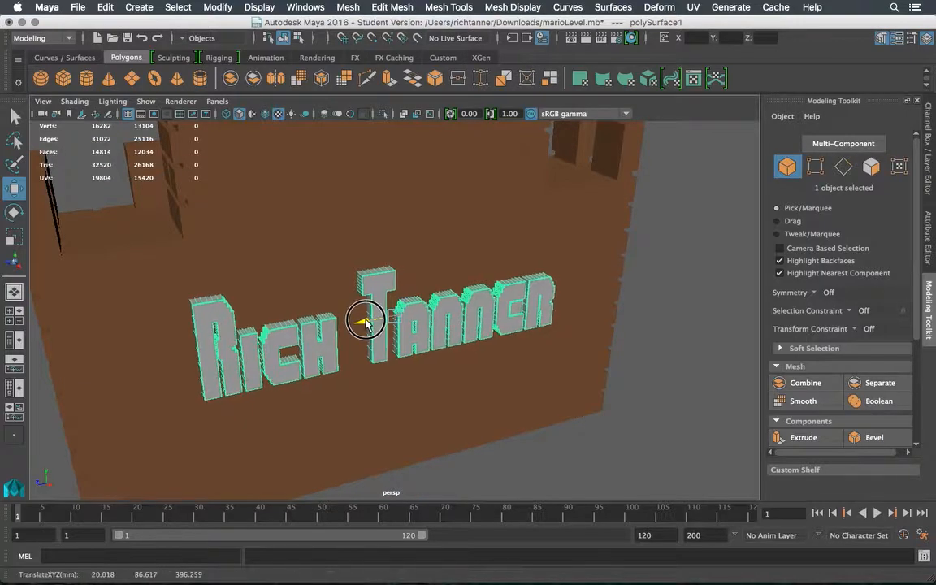
Switch coordinate entry to absolute transform and set the castle's Z position to 0
click(388, 240)
key(f)
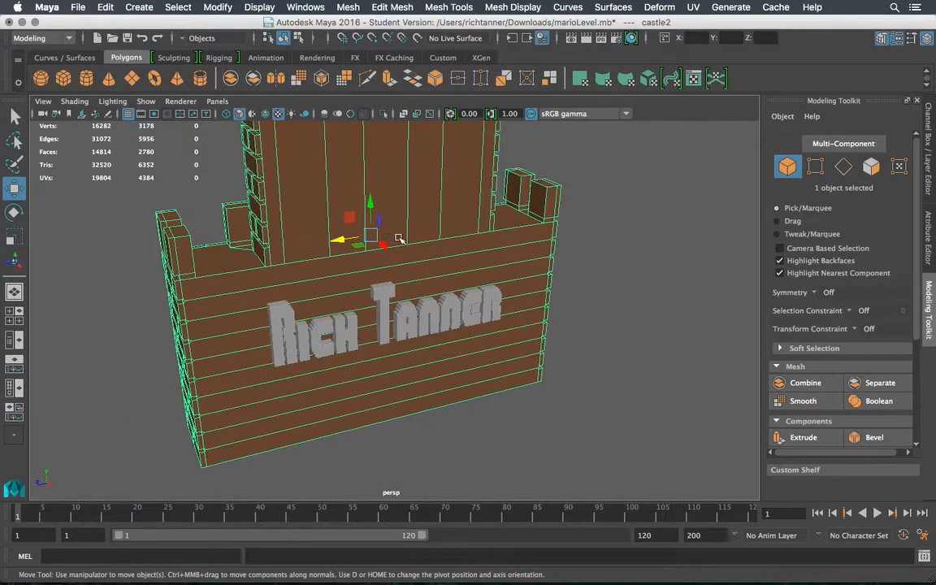
click(667, 39)
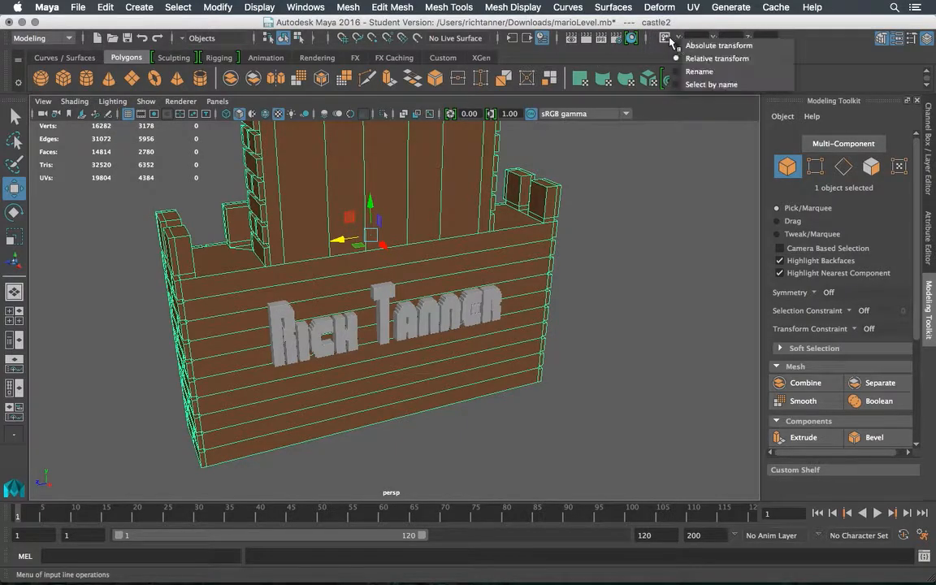
click(681, 47)
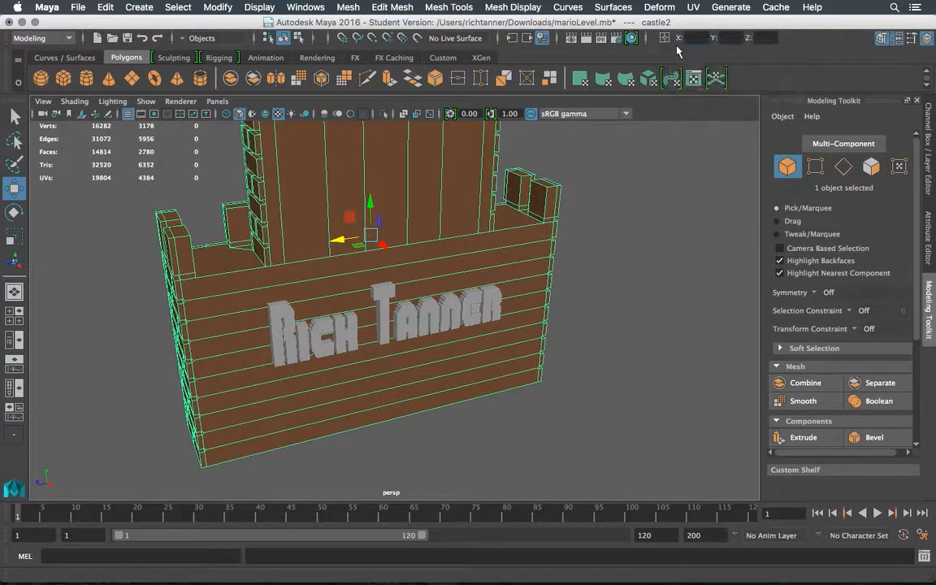
scroll(513, 142, down, 5)
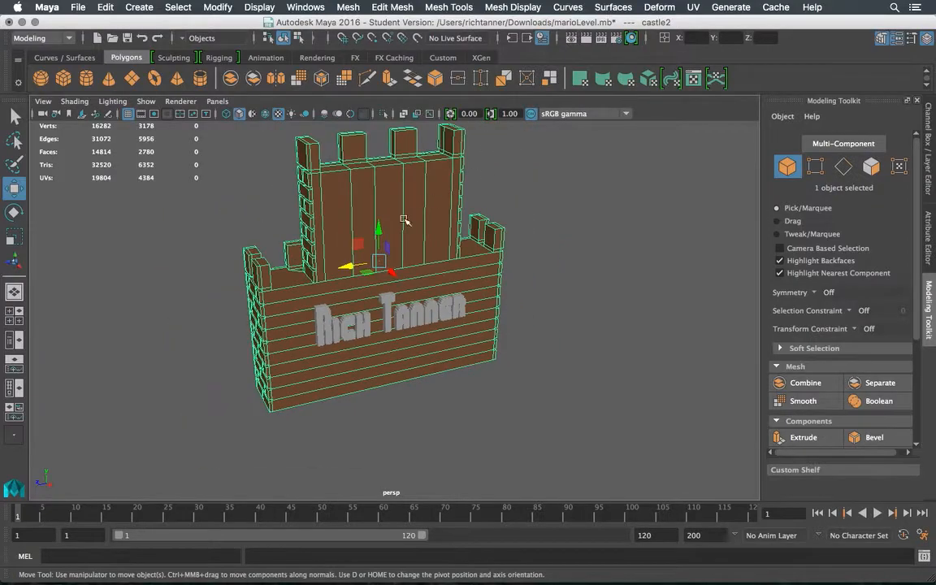
mouse_move(350, 270)
mouse_down()
mouse_move(372, 268)
mouse_move(355, 270)
mouse_up()
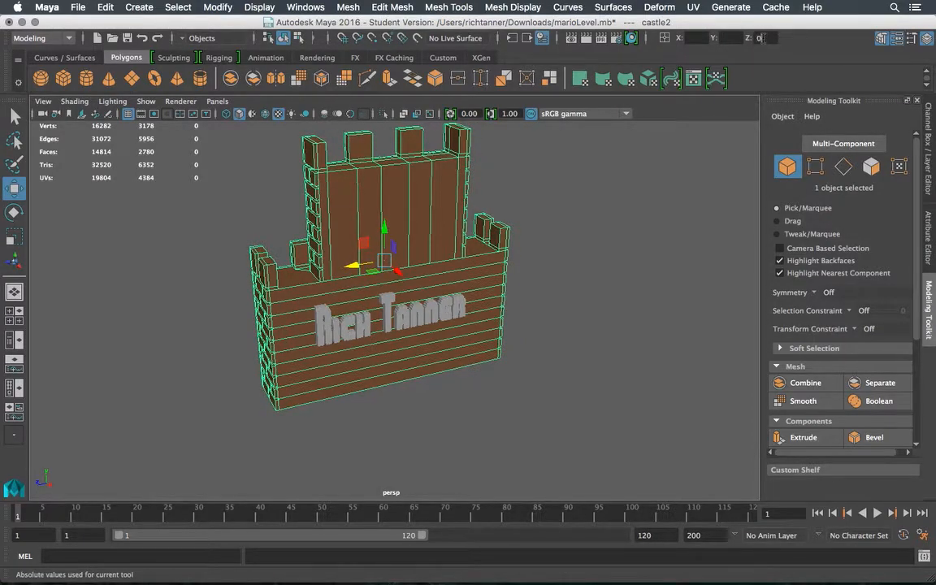
key(Return)
Set the name text's absolute Z position to 0 and frame it in the view
click(413, 310)
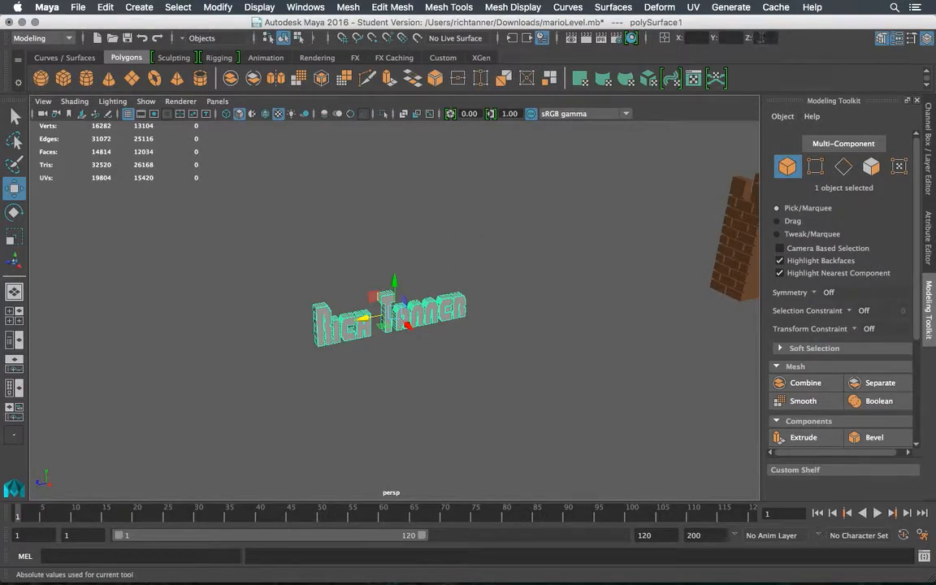
text(0)
key(Return)
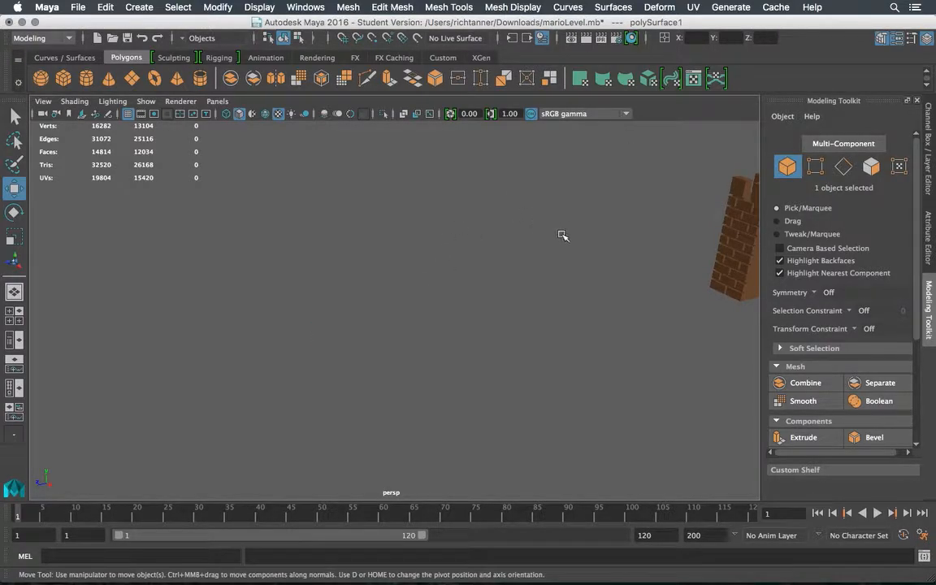
scroll(561, 233, down, 5)
alt+drag(624, 234, 578, 229)
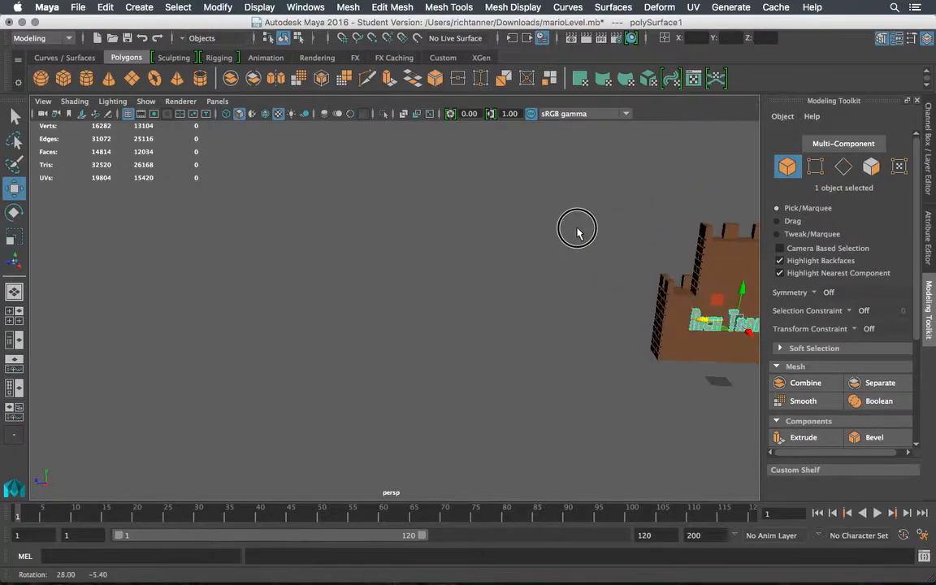
key(f)
scroll(556, 263, down, 6)
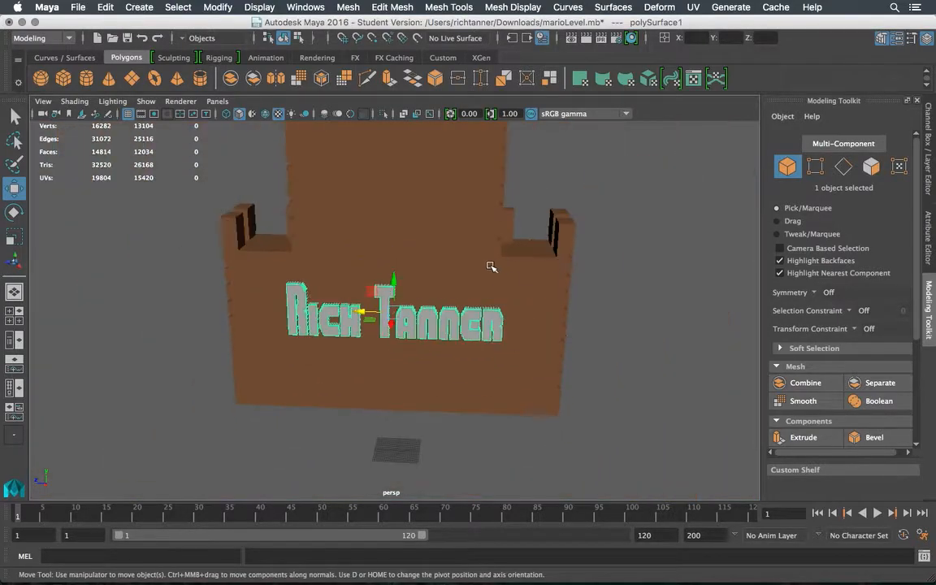
Check in X-ray display how deep the letters sit inside the castle wall, and restore the shaded display
alt+drag(449, 247, 532, 242)
click(403, 115)
mouse_move(382, 188)
alt+mouse_down()
mouse_move(378, 234)
mouse_move(367, 241)
mouse_move(428, 215)
mouse_move(436, 229)
mouse_move(351, 236)
alt+mouse_up()
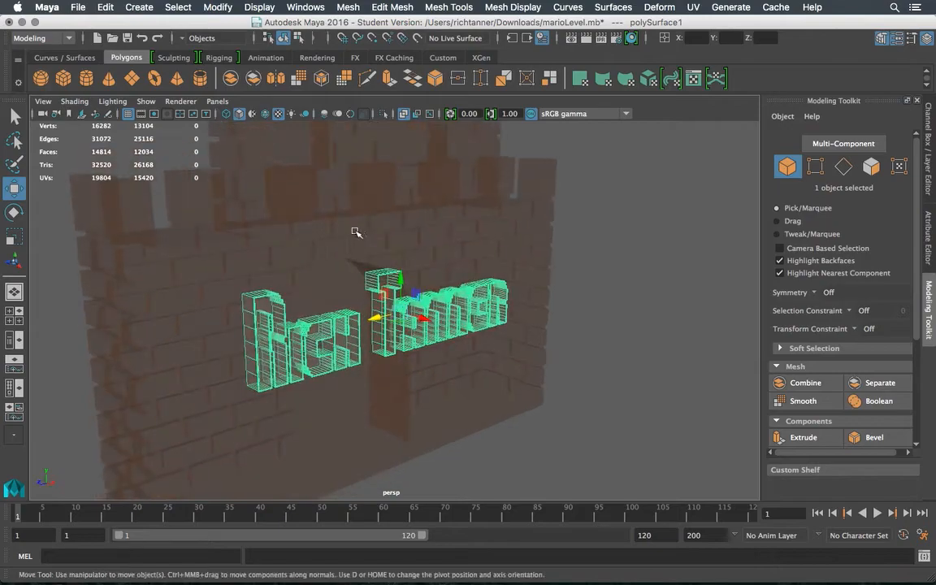
click(404, 115)
click(674, 317)
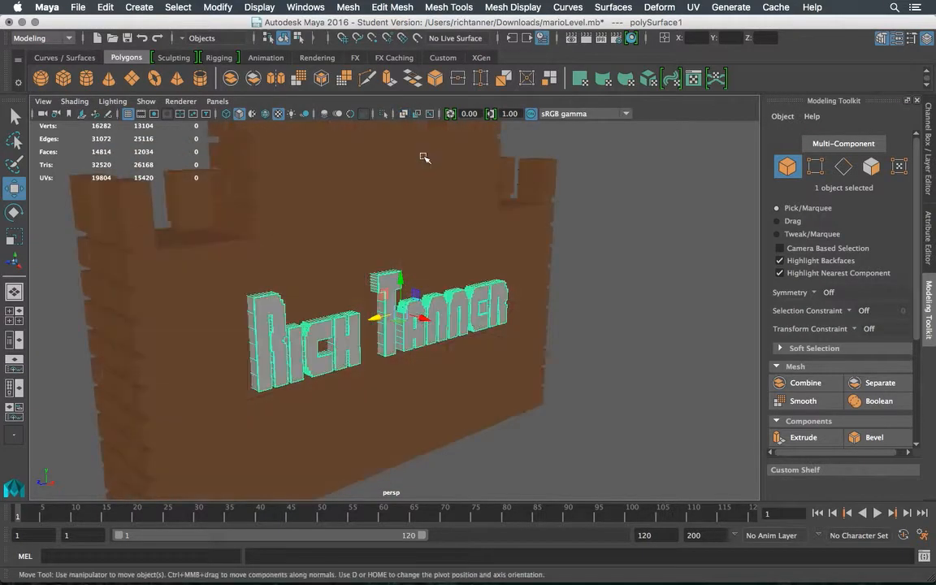
Select the castle and the name text as objects, and subtract the text from the castle with a Boolean Difference
right_drag(518, 235, 515, 269)
key(q)
right_drag(361, 208, 410, 188)
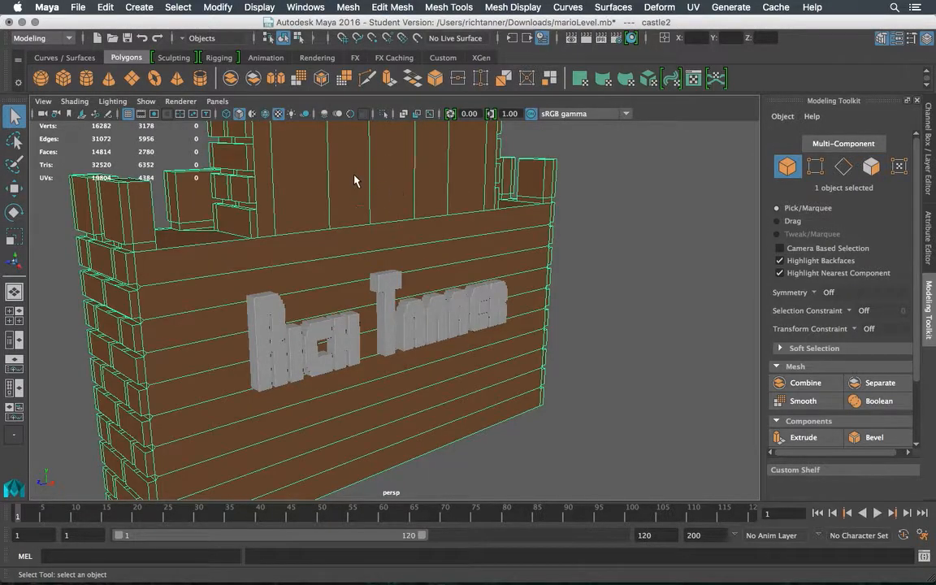
shift+click(392, 320)
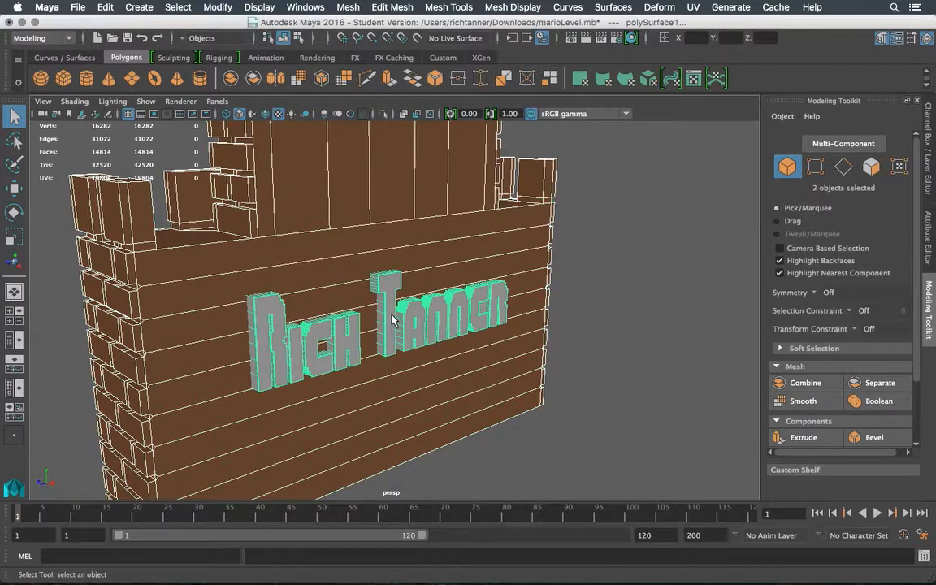
click(347, 7)
mouse_move(417, 41)
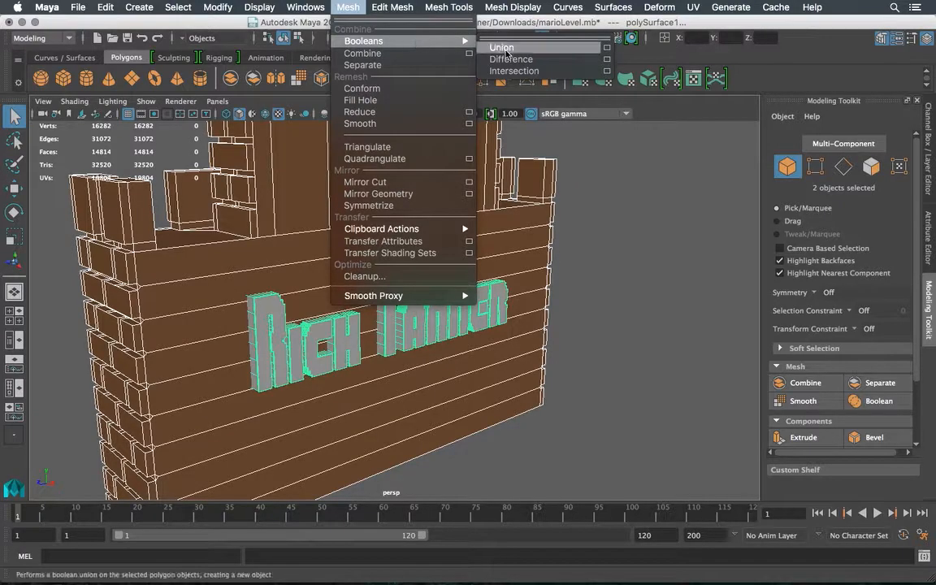
click(520, 60)
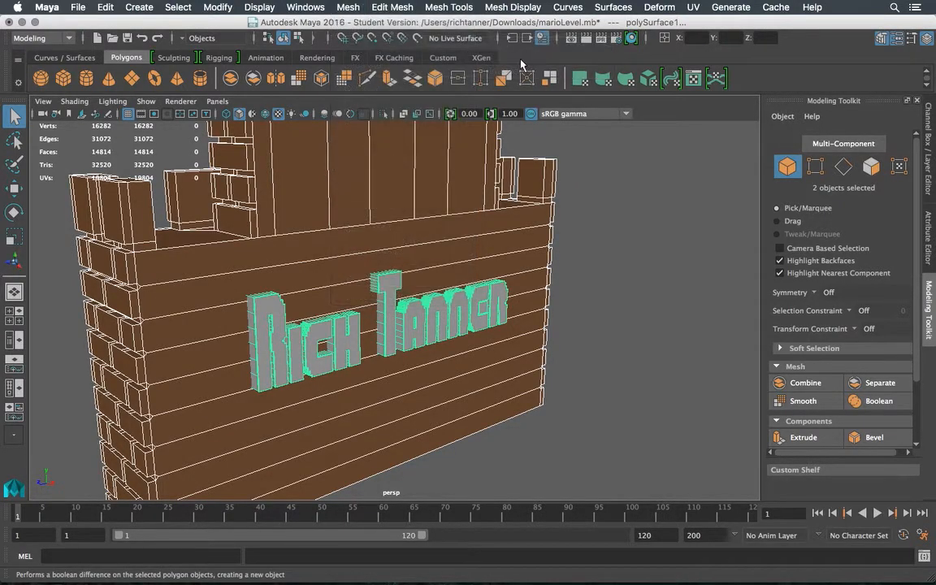
click(624, 181)
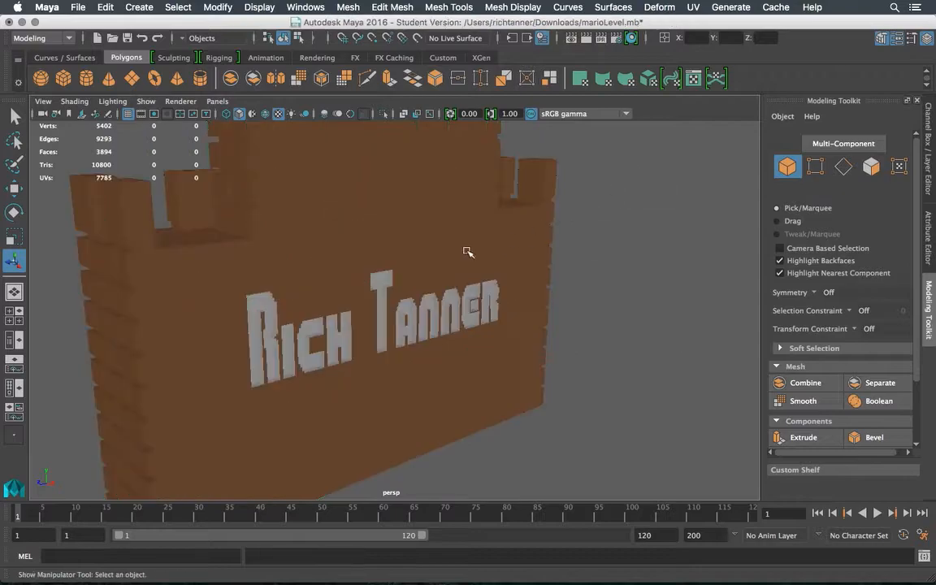
Select the carved castle in object mode and assign the existing lambert5SG material to all of it
alt+drag(456, 261, 385, 242)
scroll(453, 239, down, 3)
scroll(437, 263, down, 2)
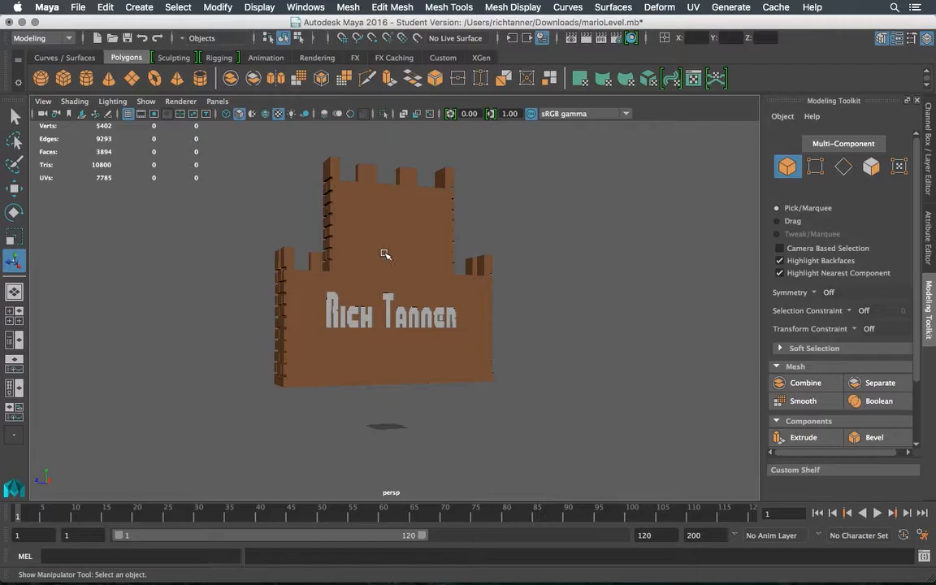
scroll(385, 255, up, 8)
right_drag(401, 210, 432, 200)
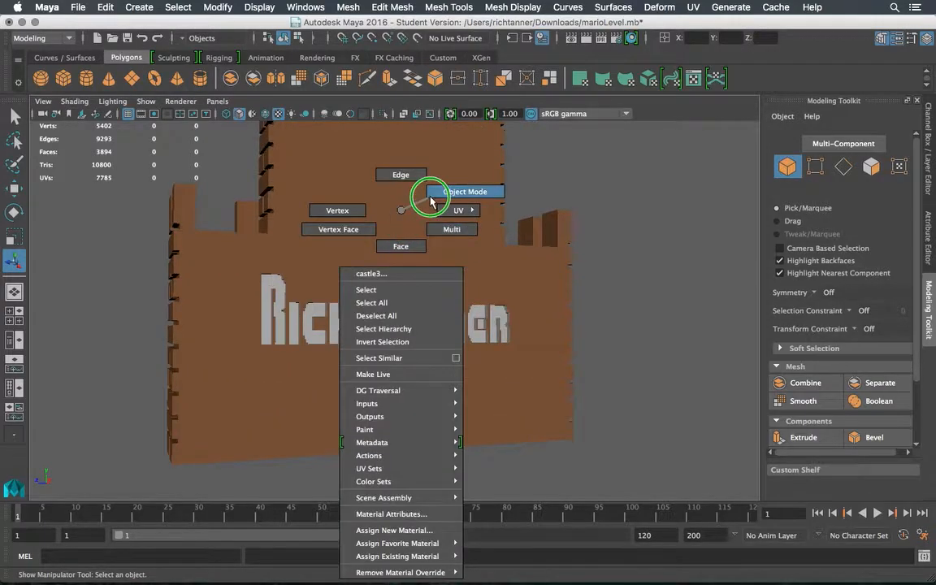
click(406, 223)
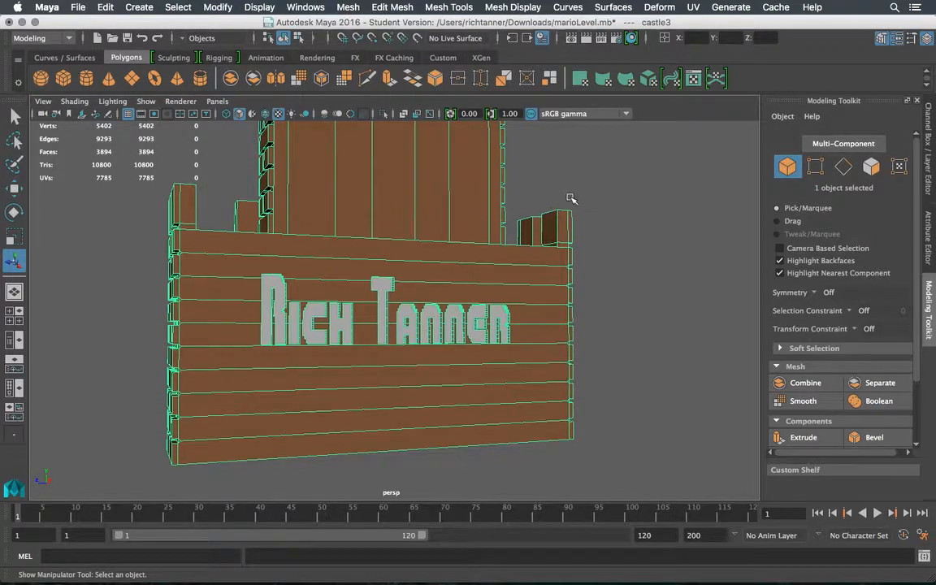
right_drag(373, 210, 468, 528)
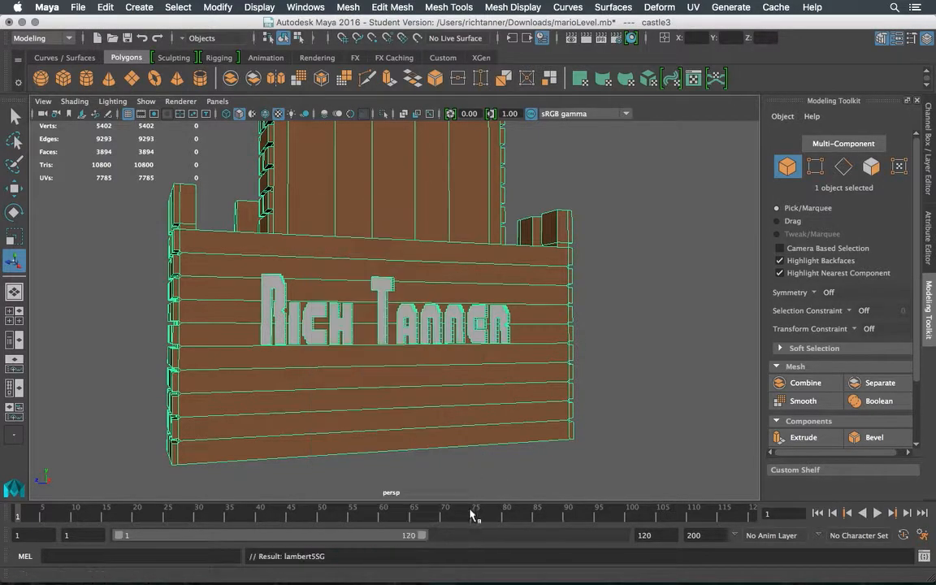
click(675, 298)
Examine the engraved letters on the castle's back wall up close and from several angles
alt+drag(521, 298, 568, 279)
scroll(438, 286, up, 5)
alt+drag(416, 291, 371, 314)
alt+drag(418, 210, 439, 222)
scroll(432, 236, down, 5)
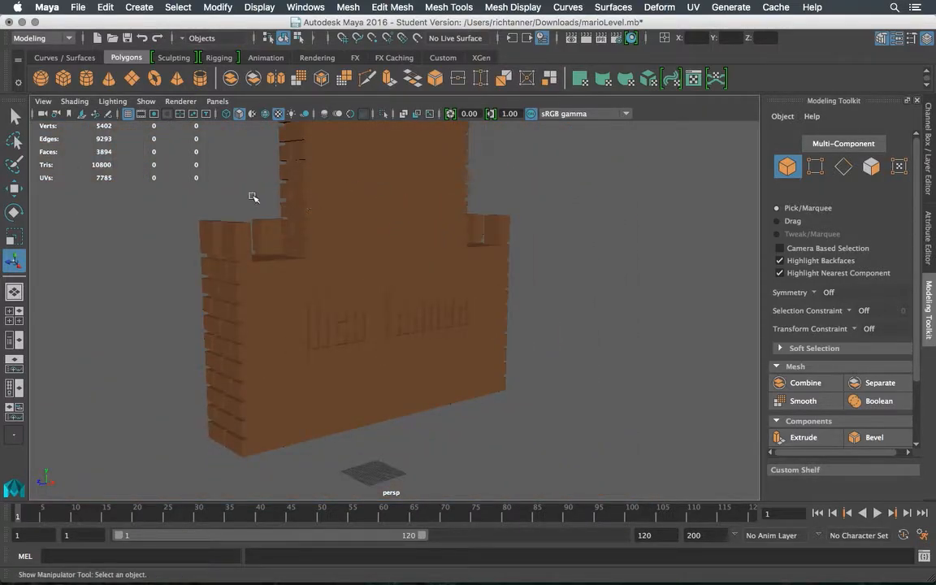
alt+drag(252, 197, 217, 198)
alt+drag(418, 164, 367, 265)
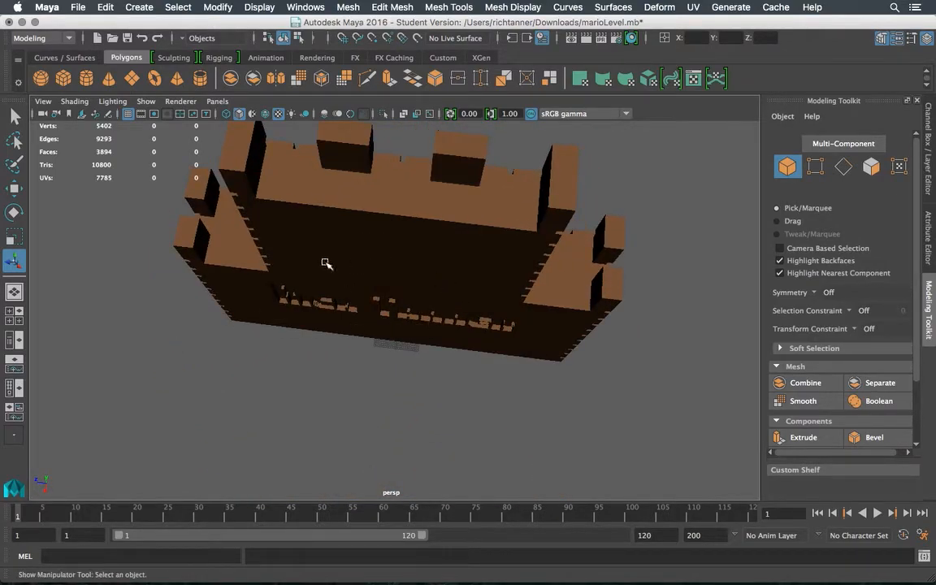
Select the recessed face of the first engraved letter in face mode and inspect the cut up close
right_click(336, 260)
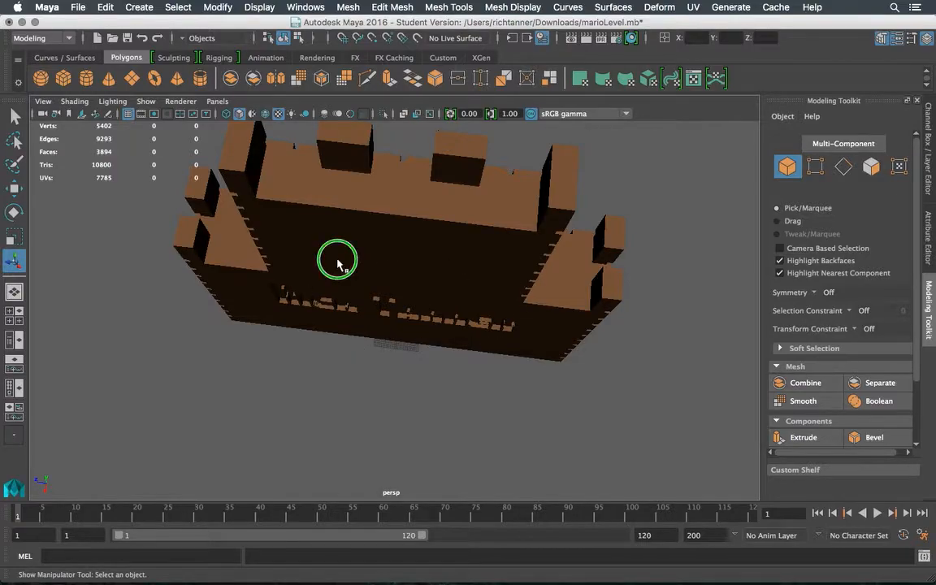
right_drag(338, 260, 338, 257)
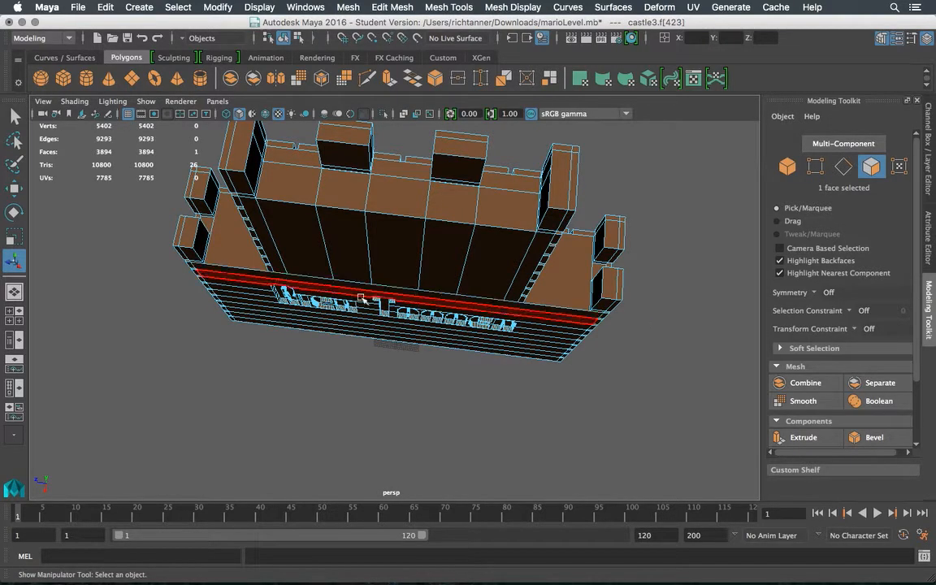
click(248, 260)
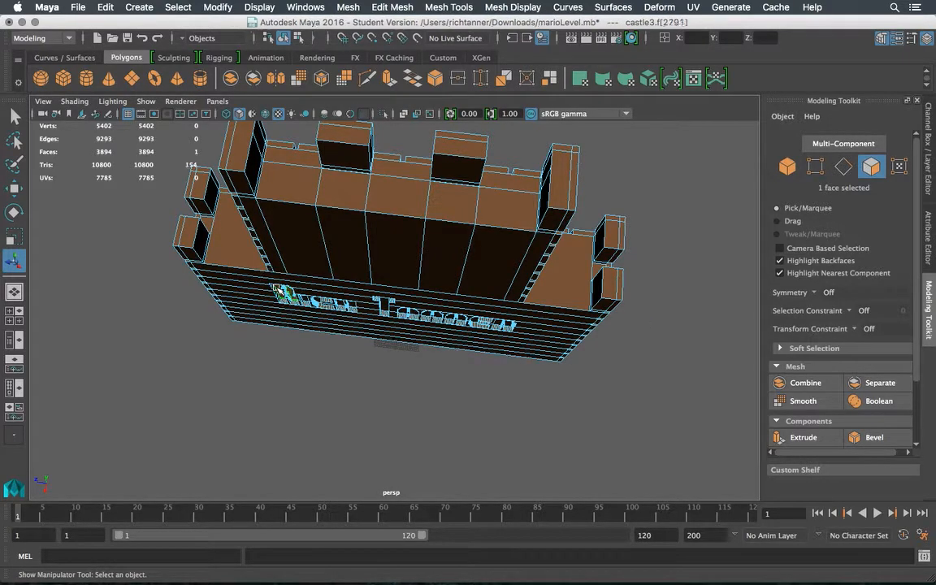
key(f)
scroll(328, 297, down, 5)
alt+drag(331, 311, 334, 282)
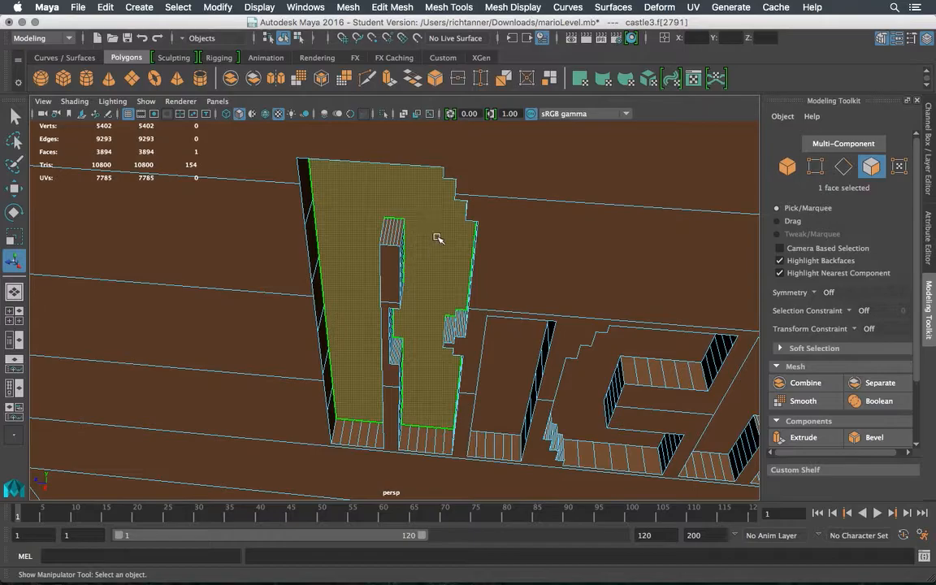
Return to object mode and select the whole castle
alt+drag(438, 234, 452, 288)
scroll(453, 289, down, 5)
scroll(453, 288, down, 3)
right_click(475, 186)
right_drag(476, 187, 524, 173)
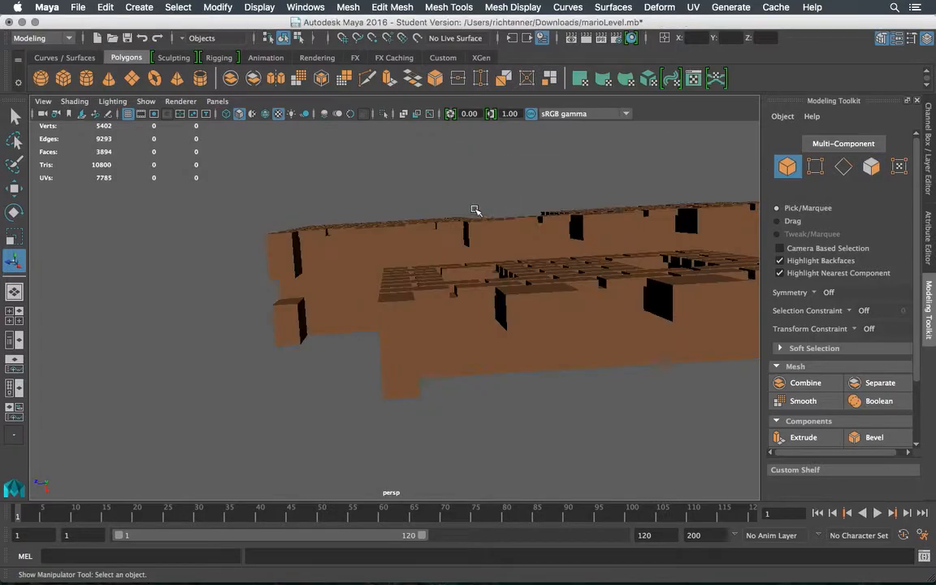
click(457, 249)
scroll(470, 270, down, 5)
alt+drag(471, 271, 505, 280)
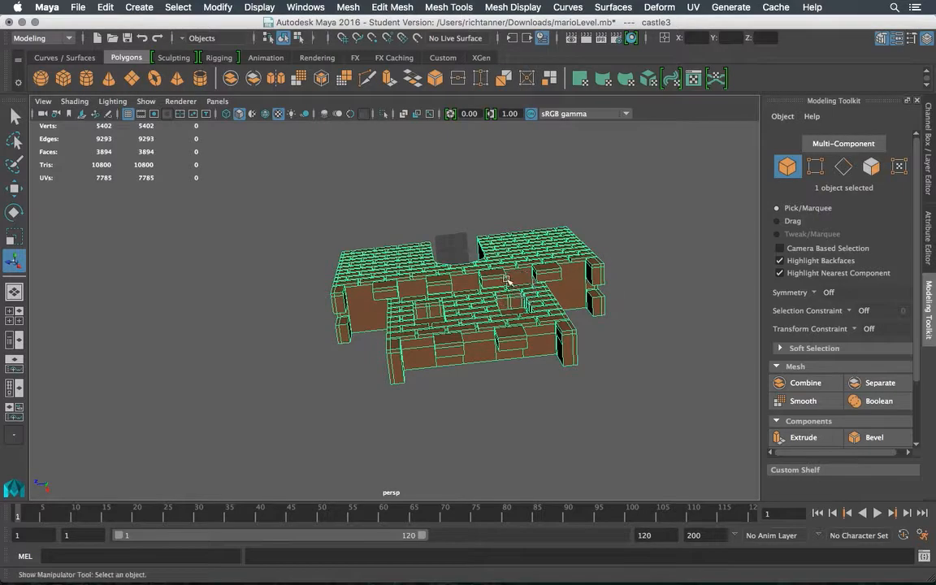
click(77, 7)
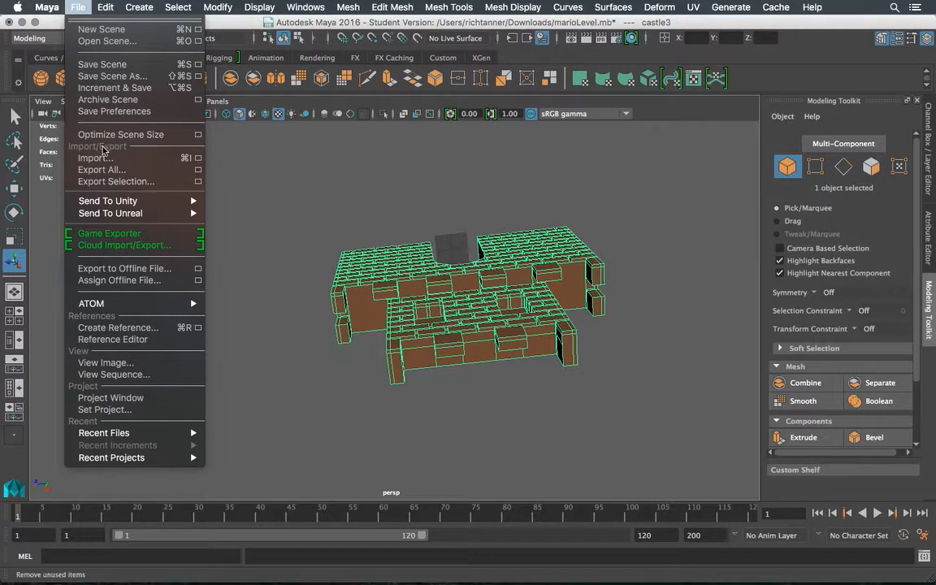
click(154, 185)
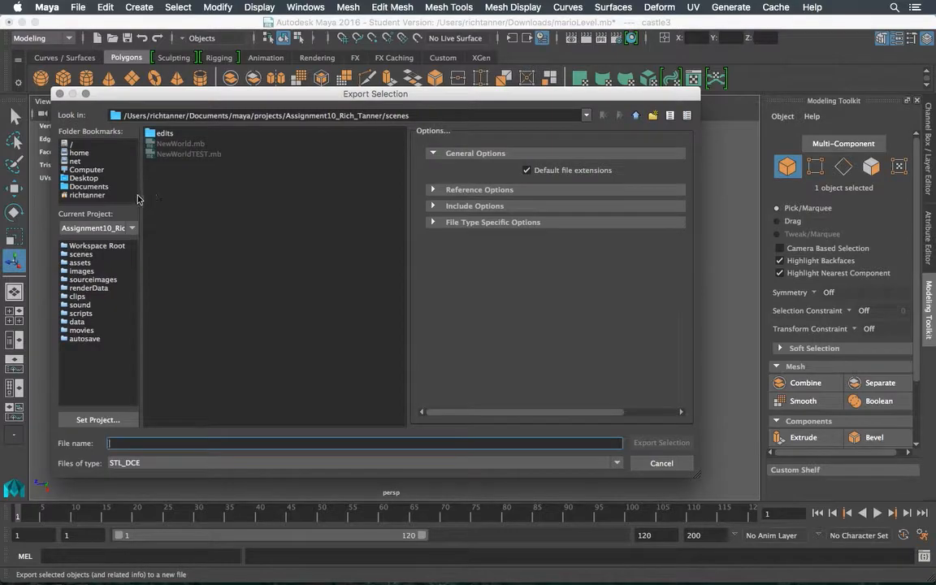
click(665, 463)
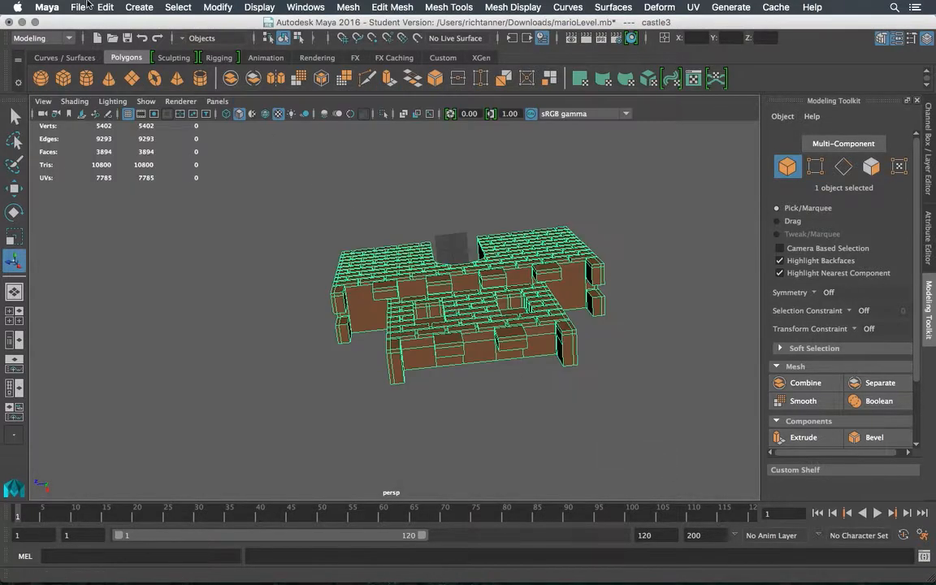
Open the export options for the selected castle and choose STL_DCE as the file type
click(82, 8)
click(198, 182)
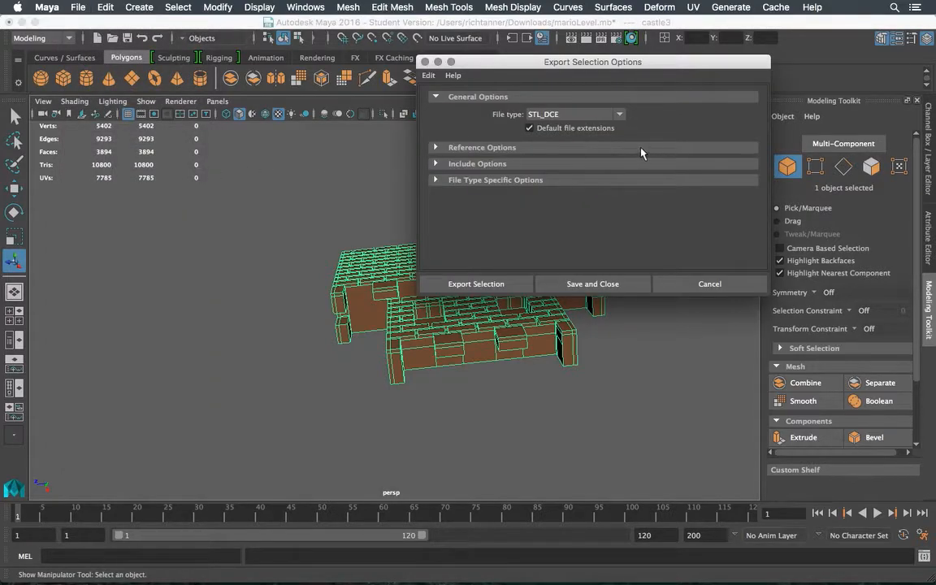
click(620, 115)
drag(621, 140, 621, 171)
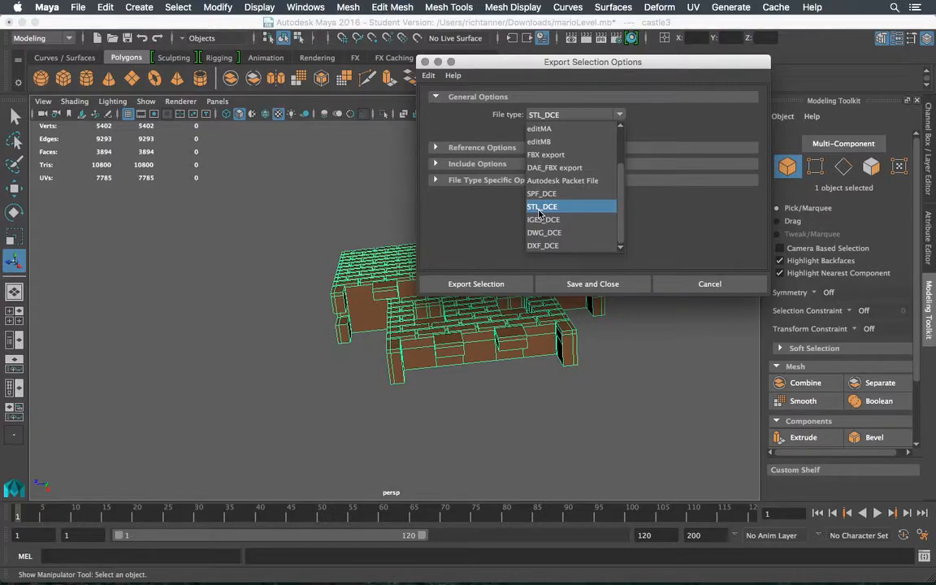
click(540, 208)
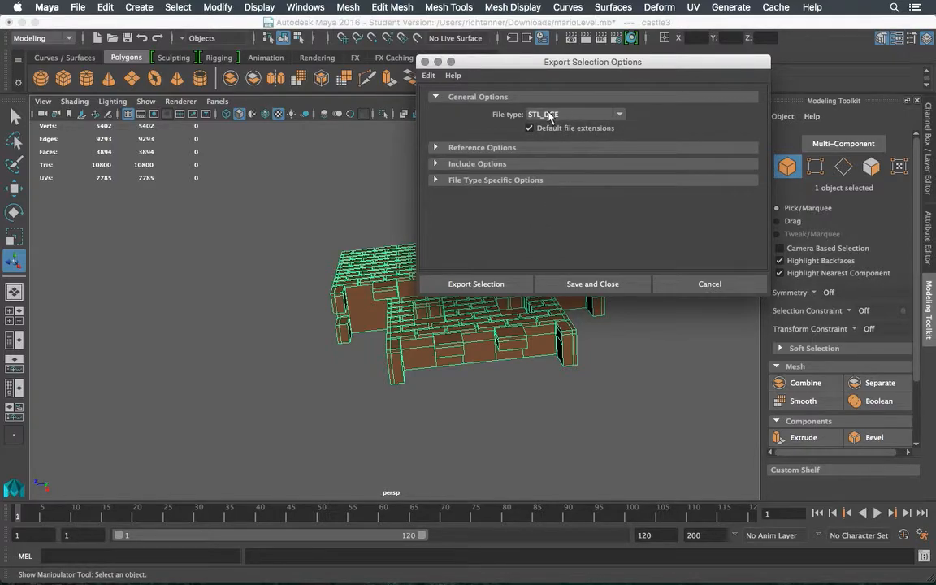
Export the selected castle to the Desktop folder under the file name personalizedCastle
click(476, 283)
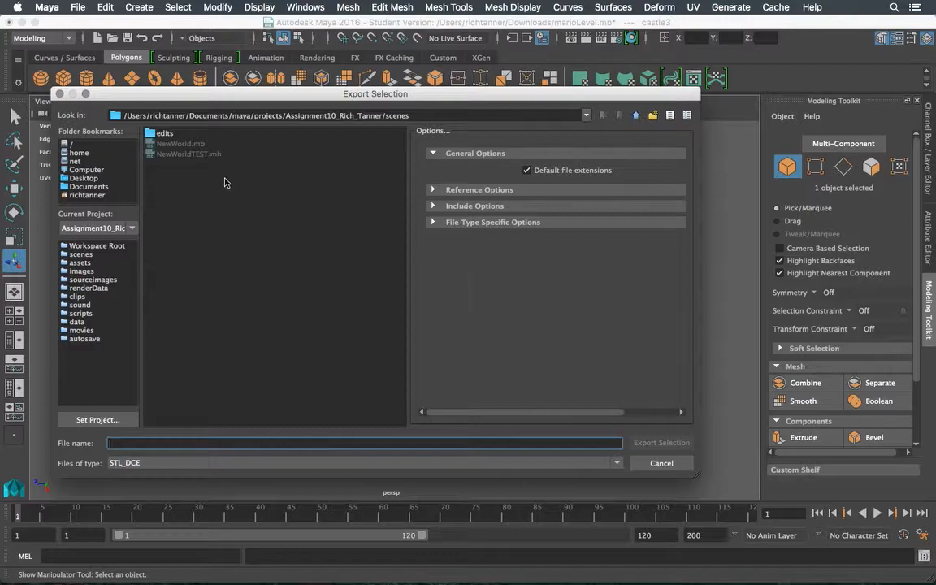
click(92, 178)
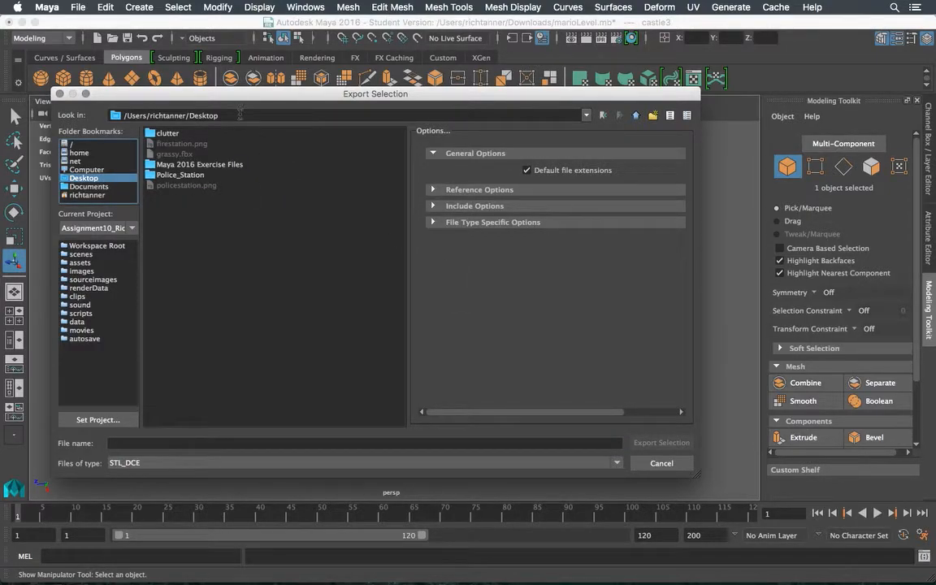
click(166, 442)
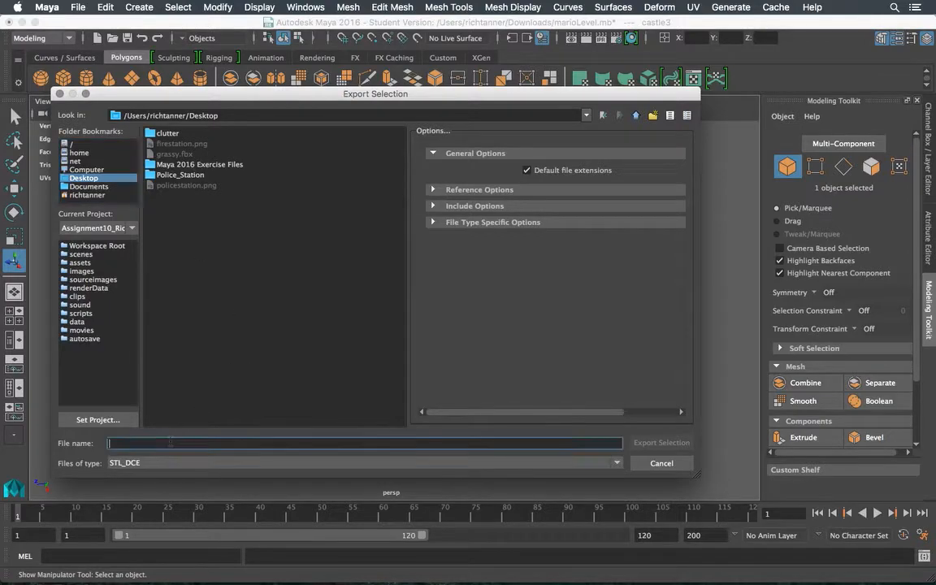
text(personalizedCastle)
click(663, 443)
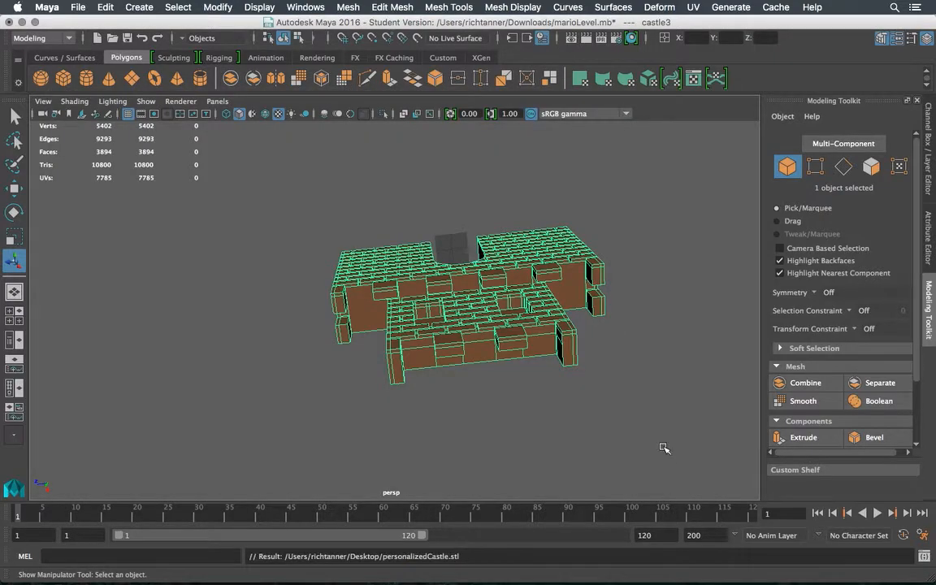
scroll(625, 432, down, 2)
scroll(625, 432, up, 2)
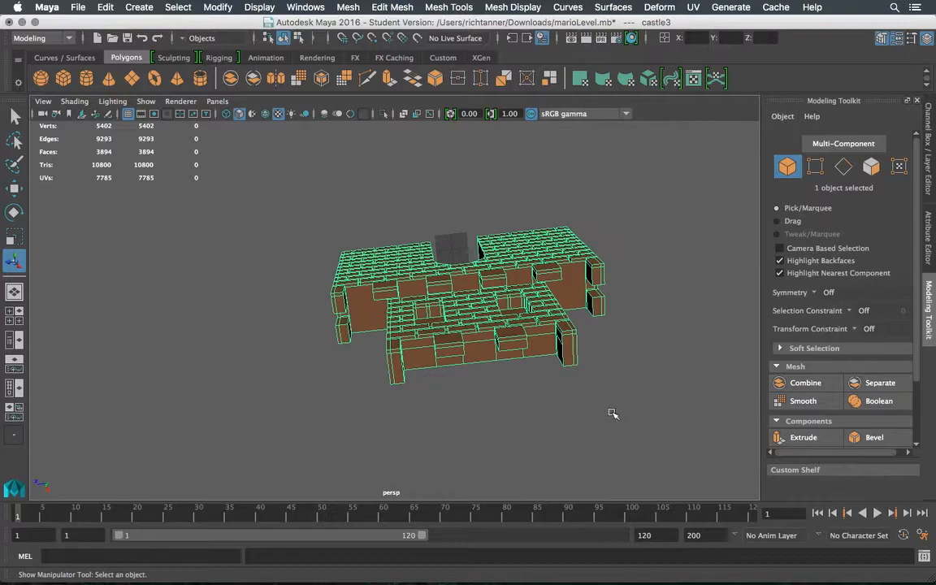
mouse_move(561, 407)
alt+mouse_down()
mouse_move(558, 363)
mouse_move(552, 397)
alt+mouse_up()
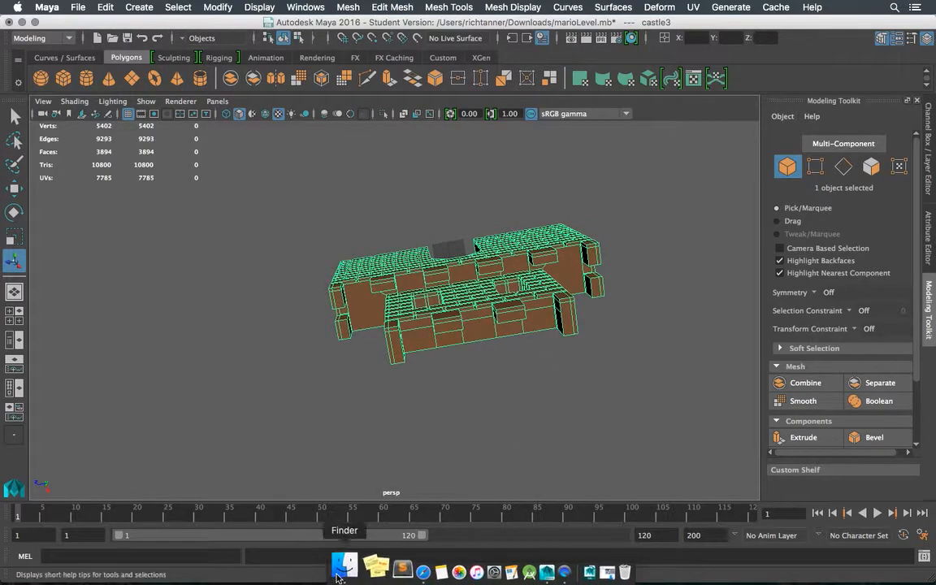
Switch to Finder, preview personalizedCastle.stl on the Desktop, and examine the castle's front and engraved back from several angles
click(353, 566)
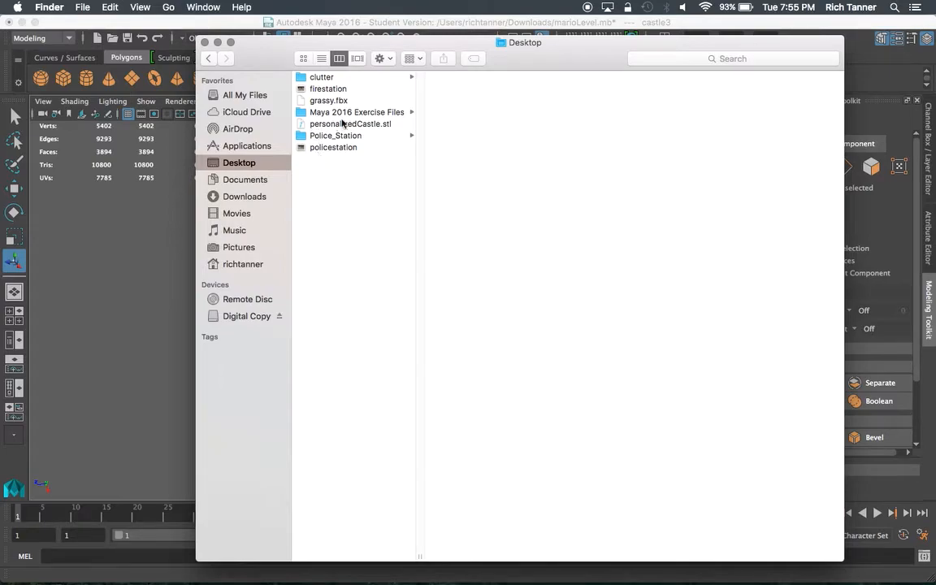
click(372, 122)
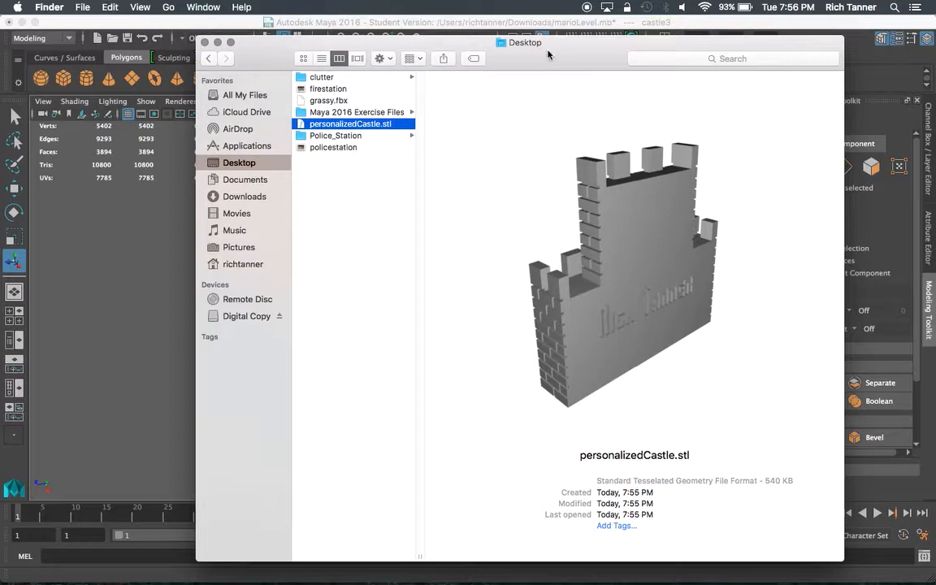
drag(547, 54, 488, 47)
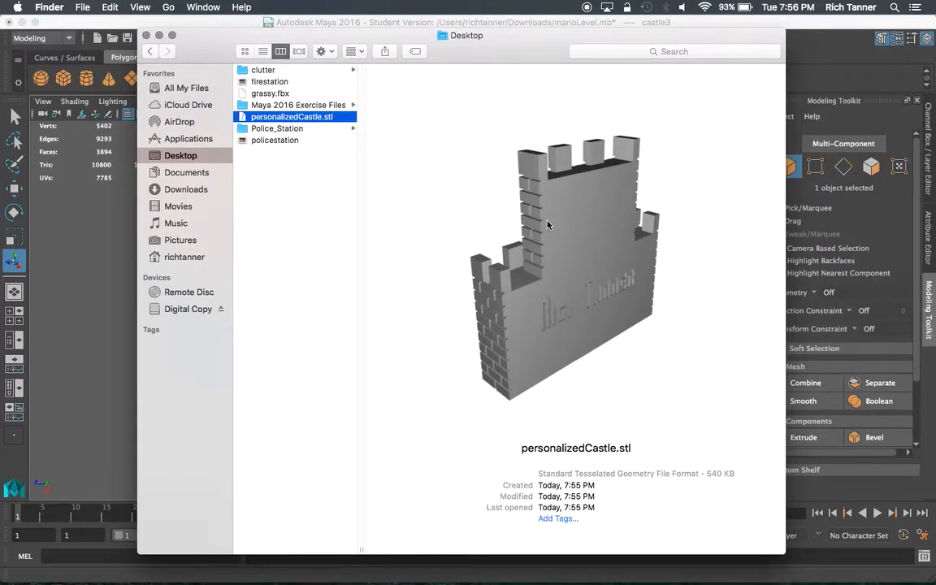
drag(567, 249, 719, 163)
drag(688, 276, 512, 316)
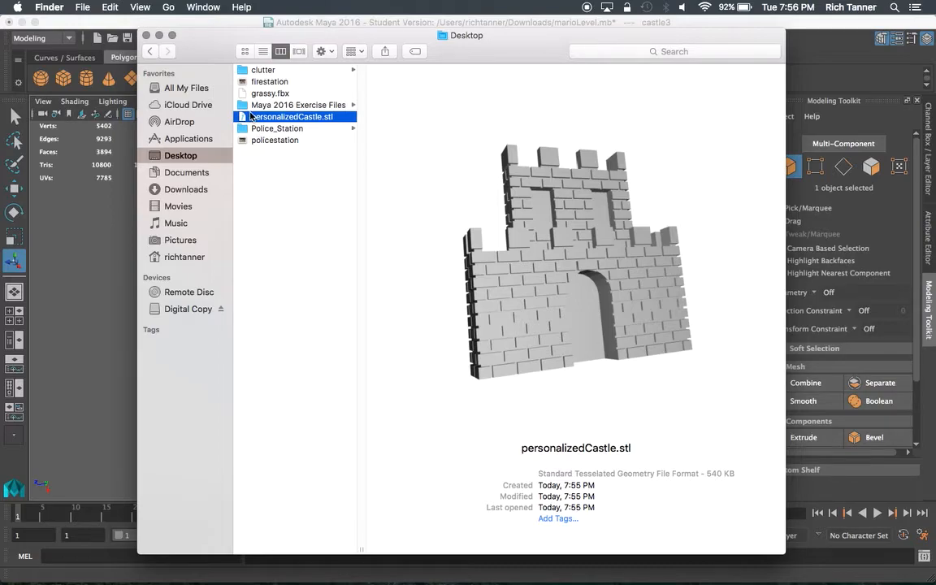
drag(443, 230, 621, 242)
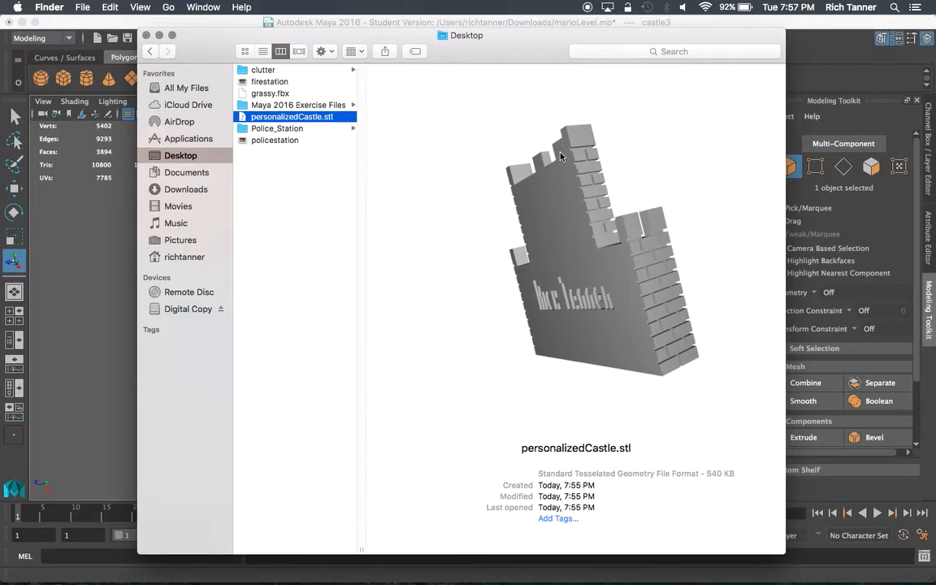
drag(549, 186, 443, 128)
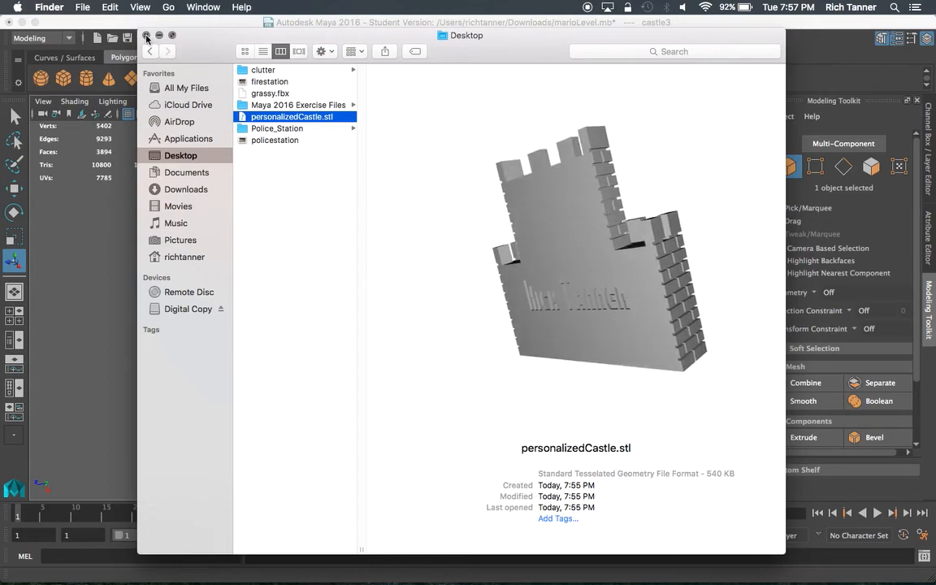